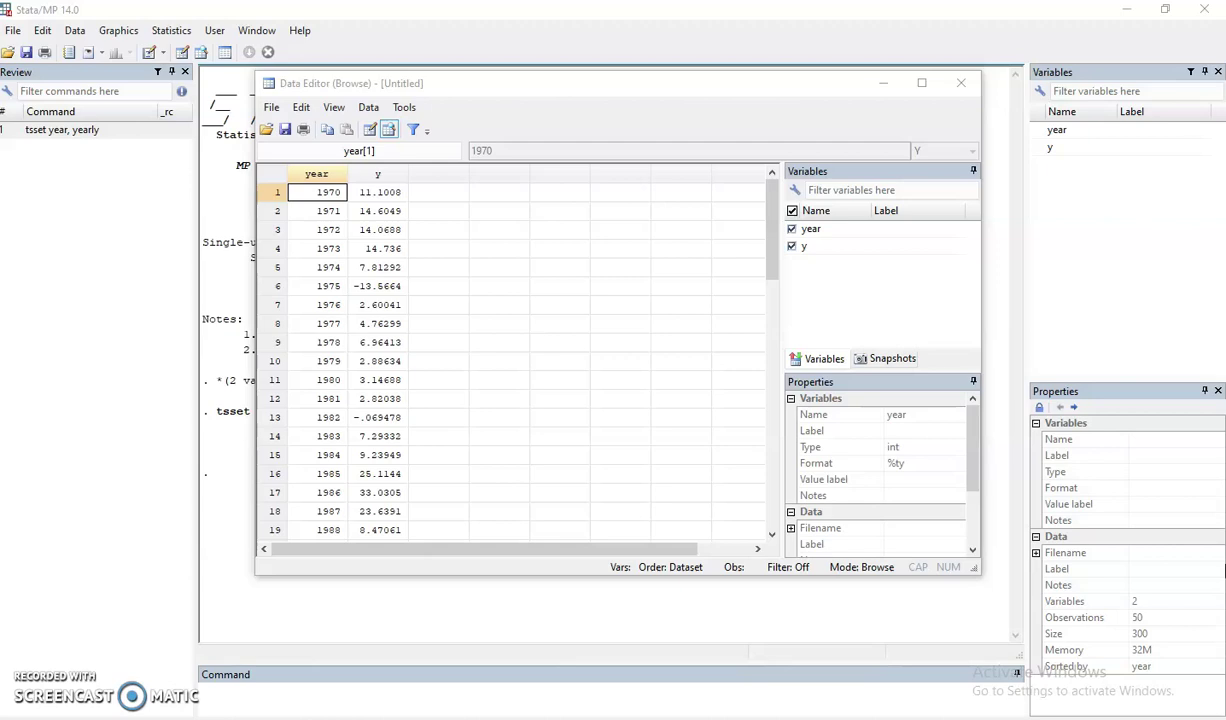
- Inspect the data grid's year range 1970–2019 and the first and last y values
{"action": "left_click", "coordinate": [457, 359]}
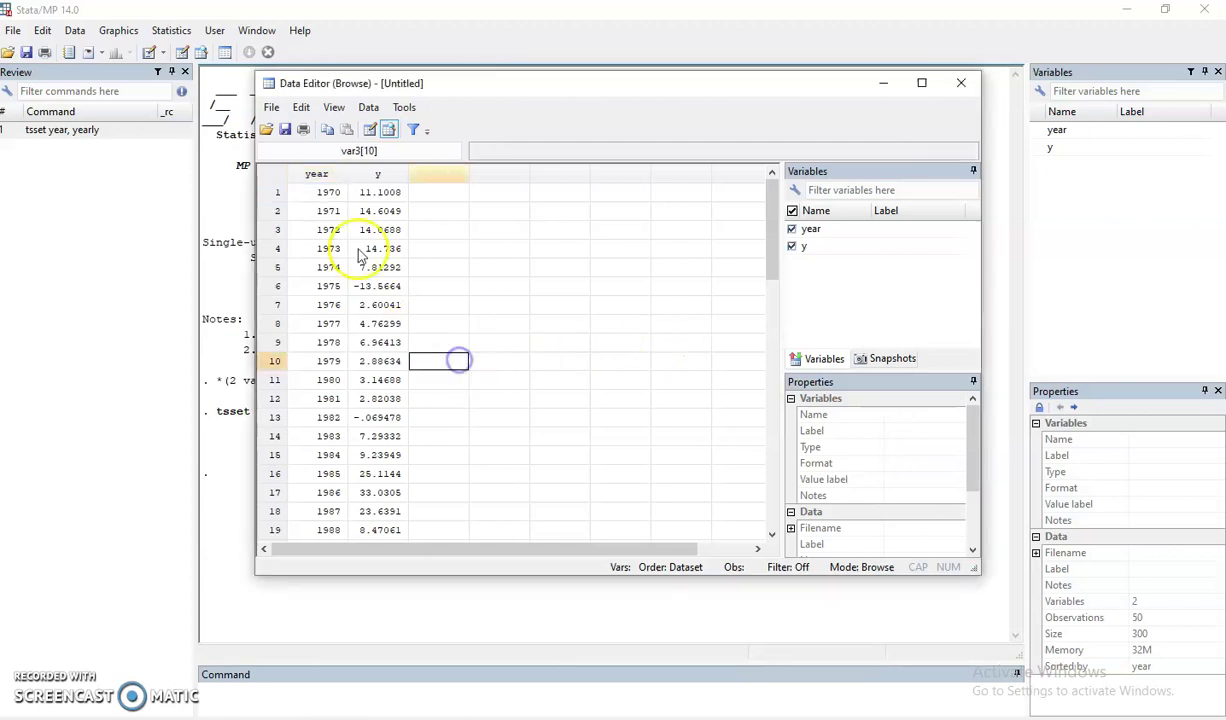
{"action": "scroll", "coordinate": [360, 256], "scroll_direction": "down", "scroll_amount": 9}
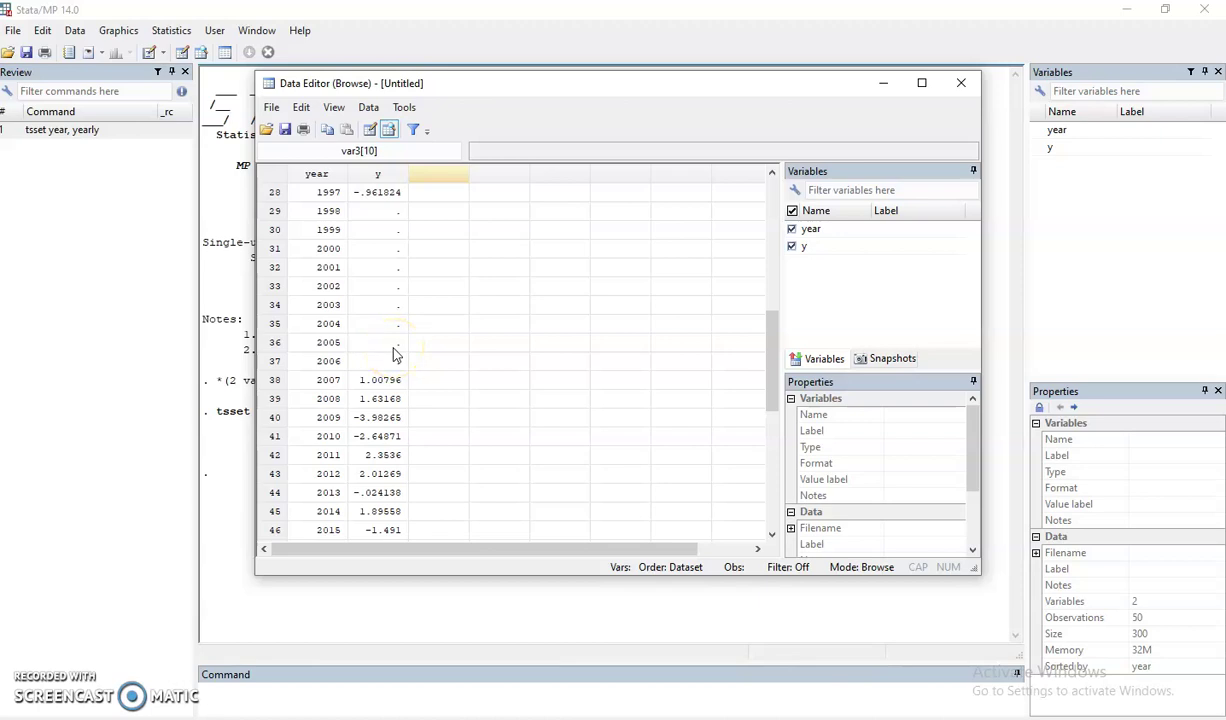
{"action": "scroll", "coordinate": [393, 354], "scroll_direction": "up", "scroll_amount": 9}
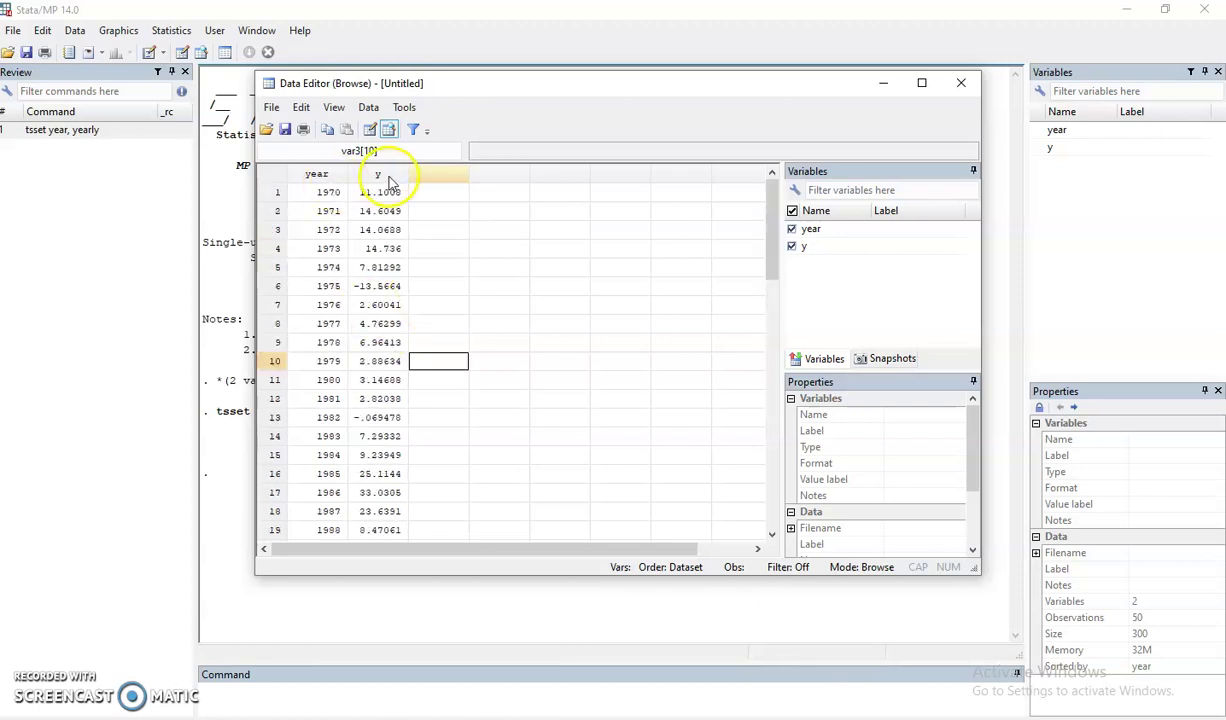
{"action": "left_click", "coordinate": [330, 192]}
{"action": "scroll", "coordinate": [345, 300], "scroll_direction": "down", "scroll_amount": 16}
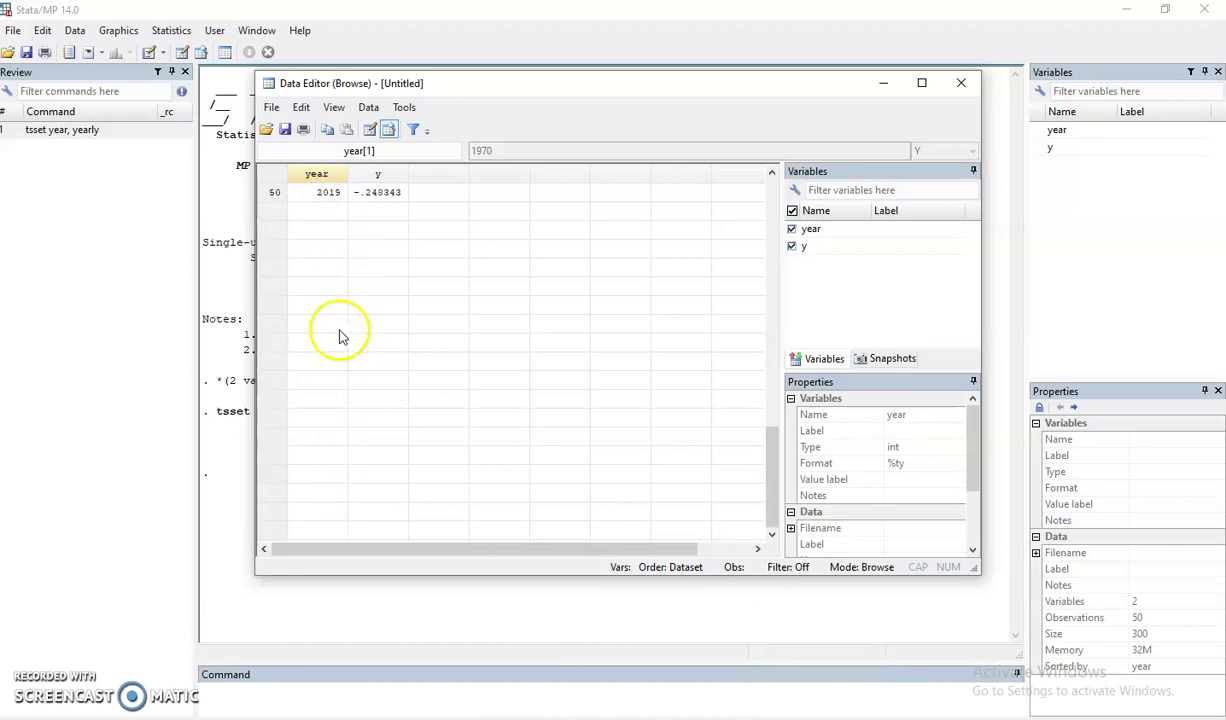
{"action": "scroll", "coordinate": [340, 336], "scroll_direction": "up", "scroll_amount": 5}
{"action": "left_click", "coordinate": [312, 473]}
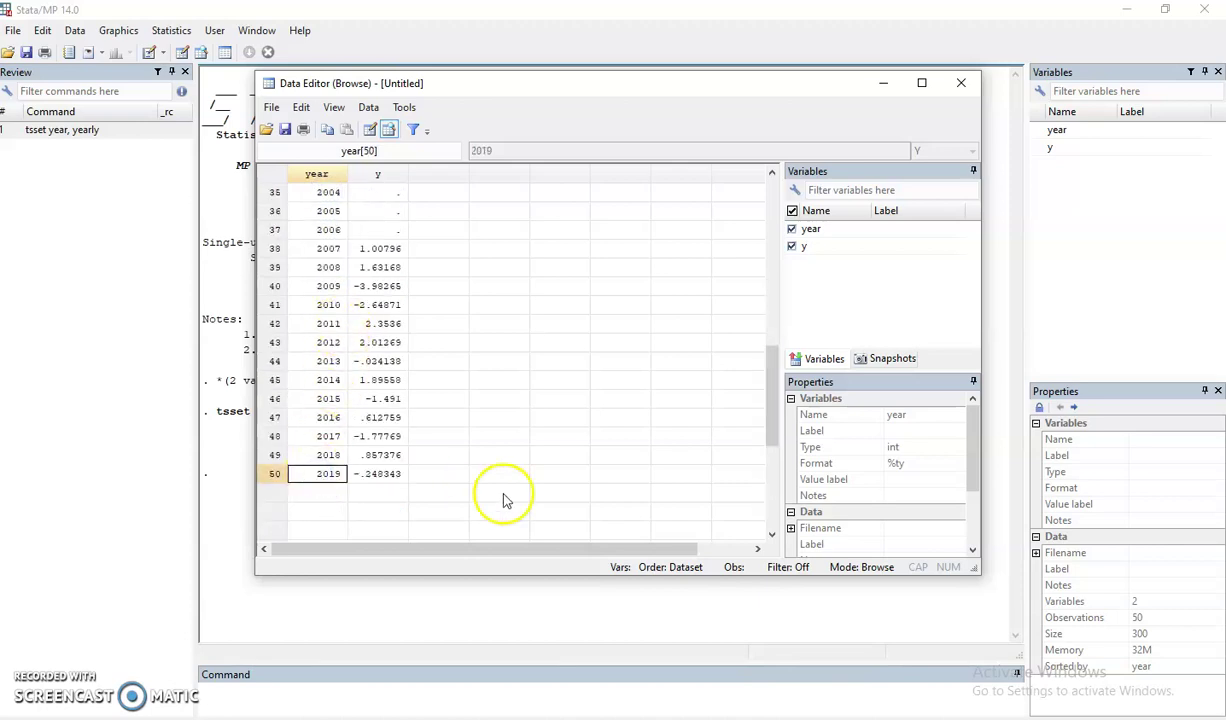
{"action": "left_click_drag", "start_coordinate": [774, 360], "coordinate": [782, 172]}
{"action": "left_click", "coordinate": [381, 190]}
{"action": "left_click_drag", "start_coordinate": [769, 255], "coordinate": [776, 515]}
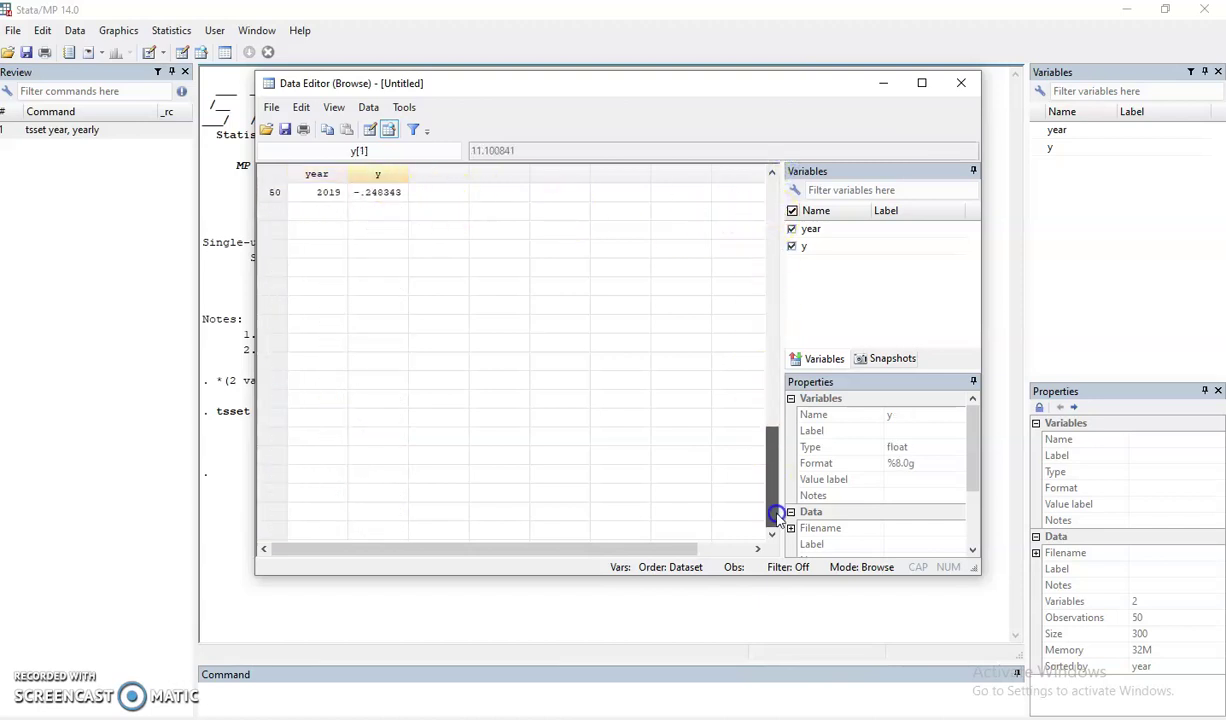
{"action": "left_click", "coordinate": [375, 192]}
{"action": "scroll", "coordinate": [420, 330], "scroll_direction": "up", "scroll_amount": 5}
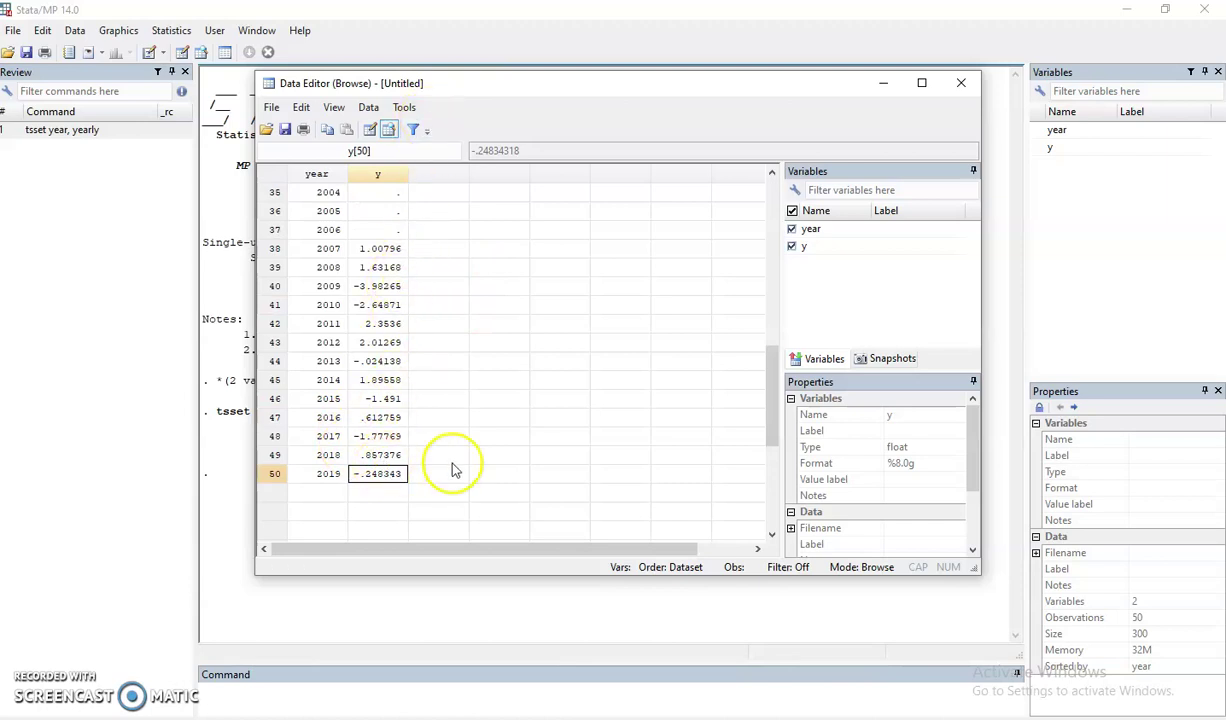
{"action": "left_click_drag", "start_coordinate": [775, 416], "coordinate": [795, 348]}
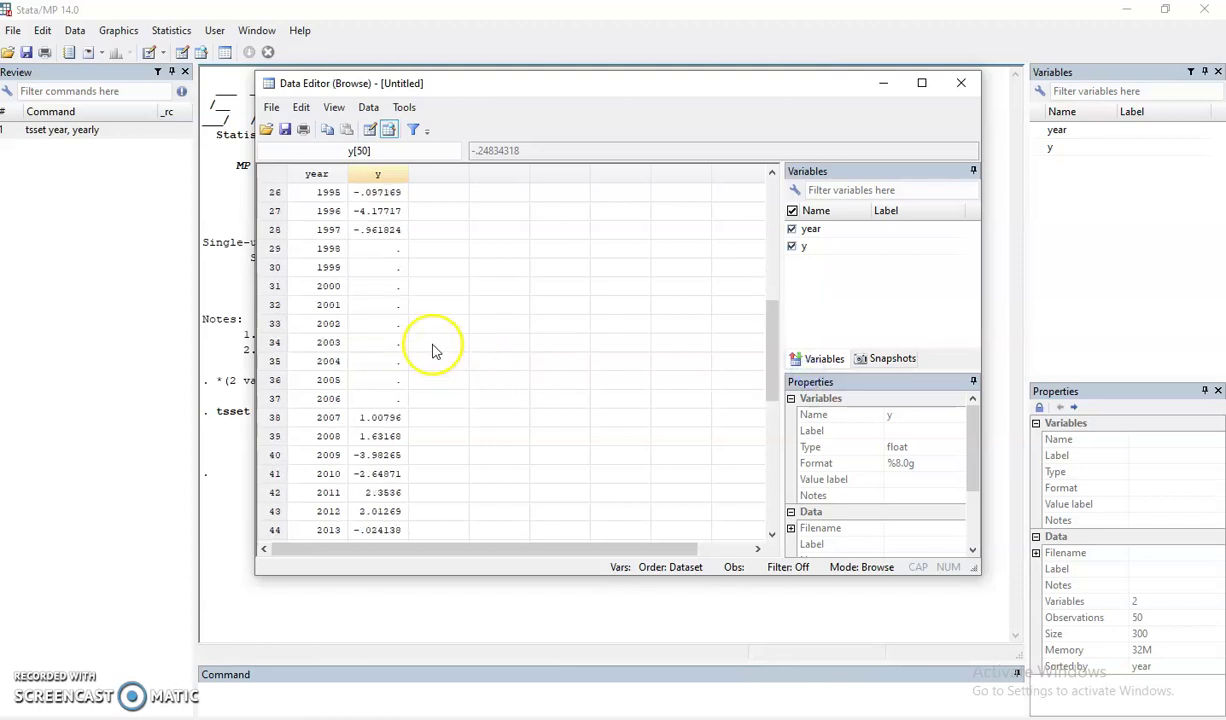
- Highlight the missing y values from 1998 through 2006
{"action": "left_click_drag", "start_coordinate": [384, 252], "coordinate": [381, 399]}
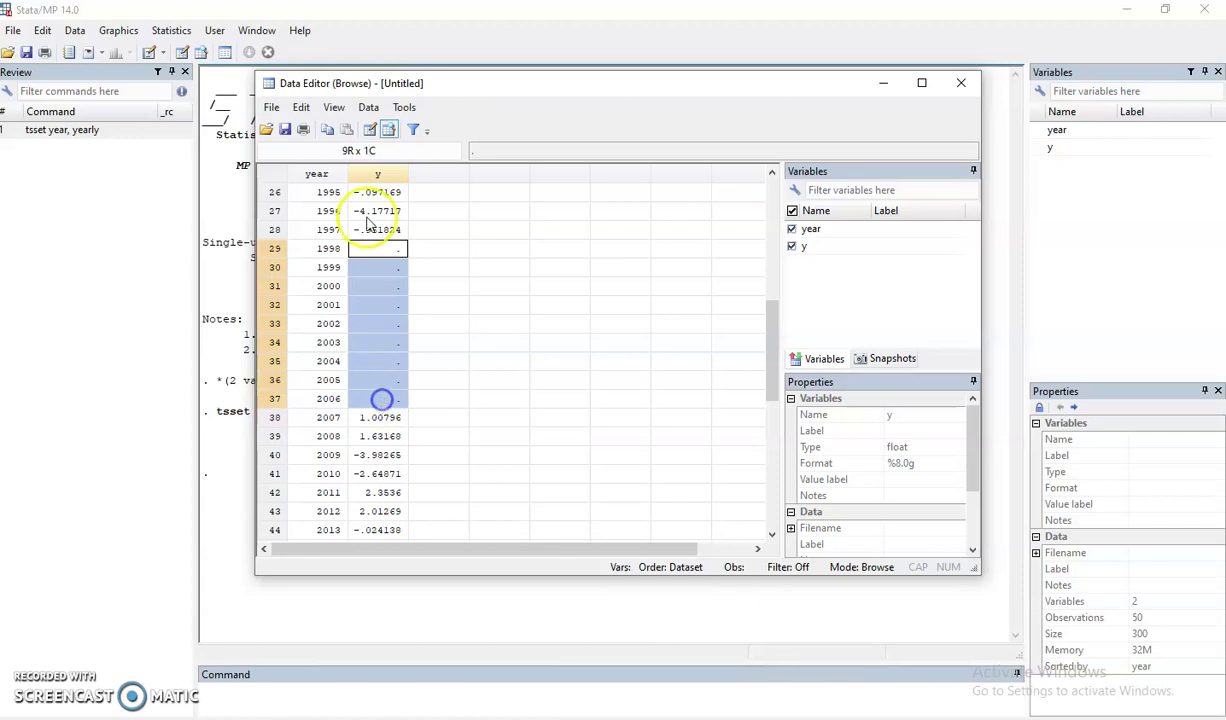
{"action": "left_click", "coordinate": [474, 305]}
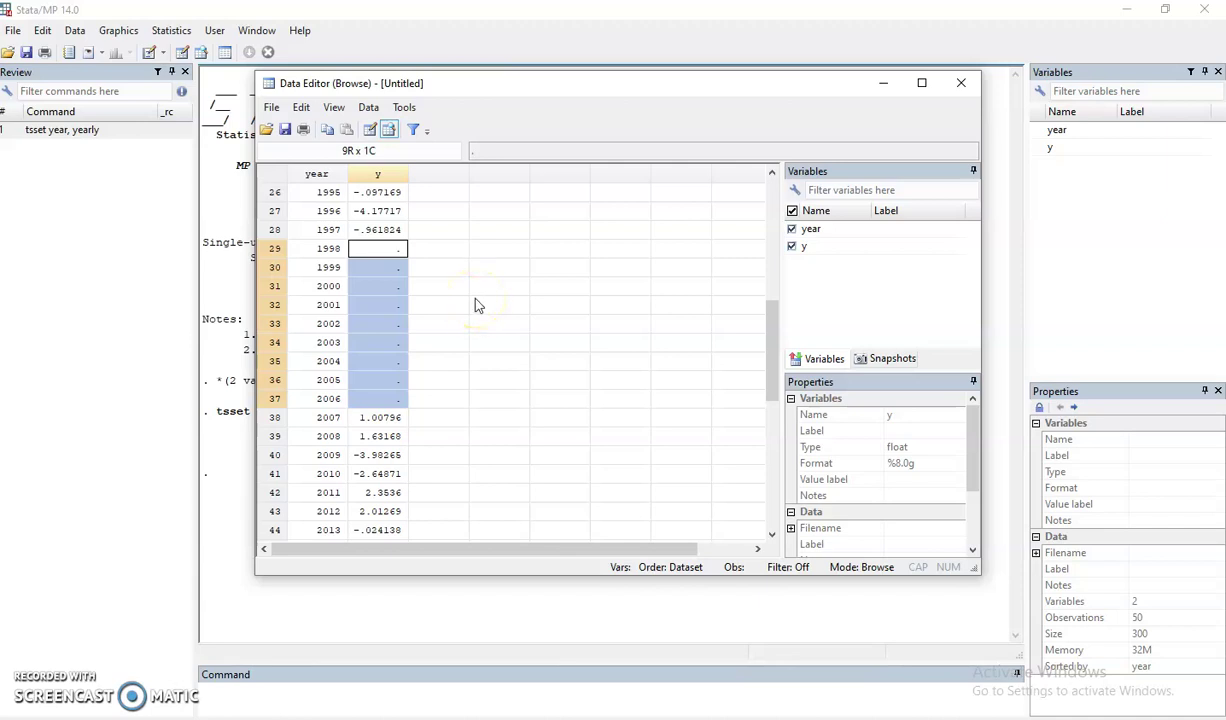
{"action": "left_click", "coordinate": [445, 308]}
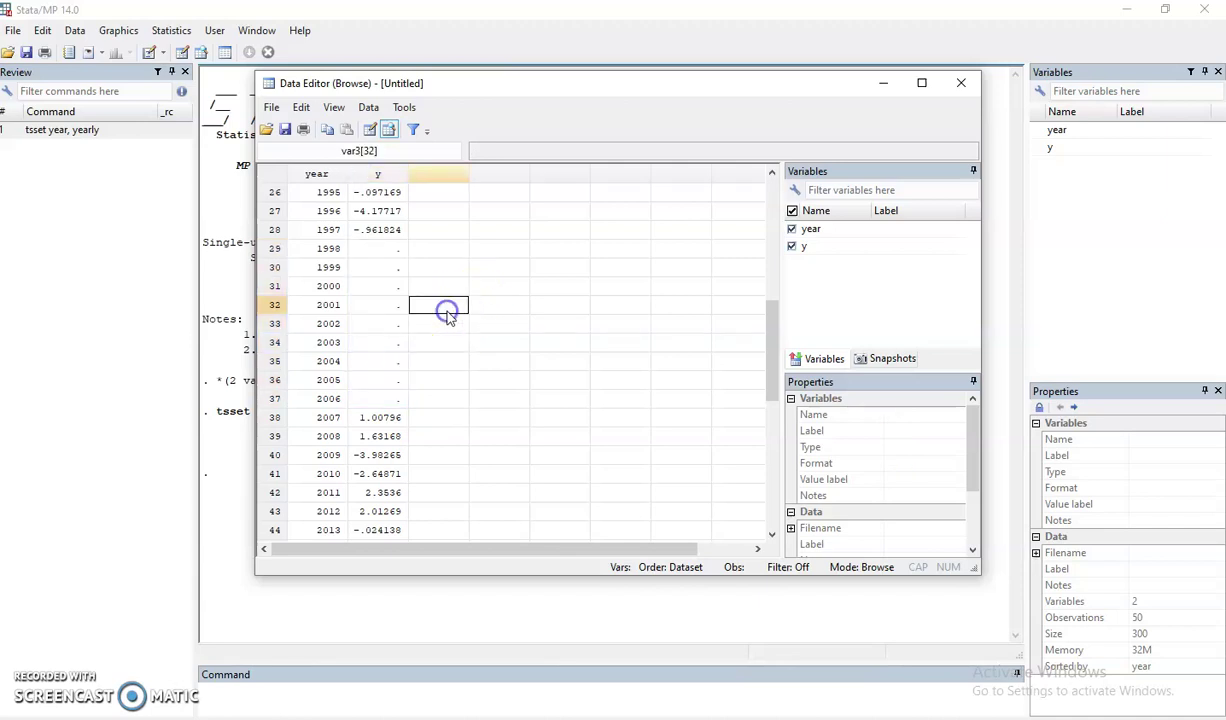
{"action": "left_click", "coordinate": [383, 249]}
{"action": "left_click", "coordinate": [384, 400]}
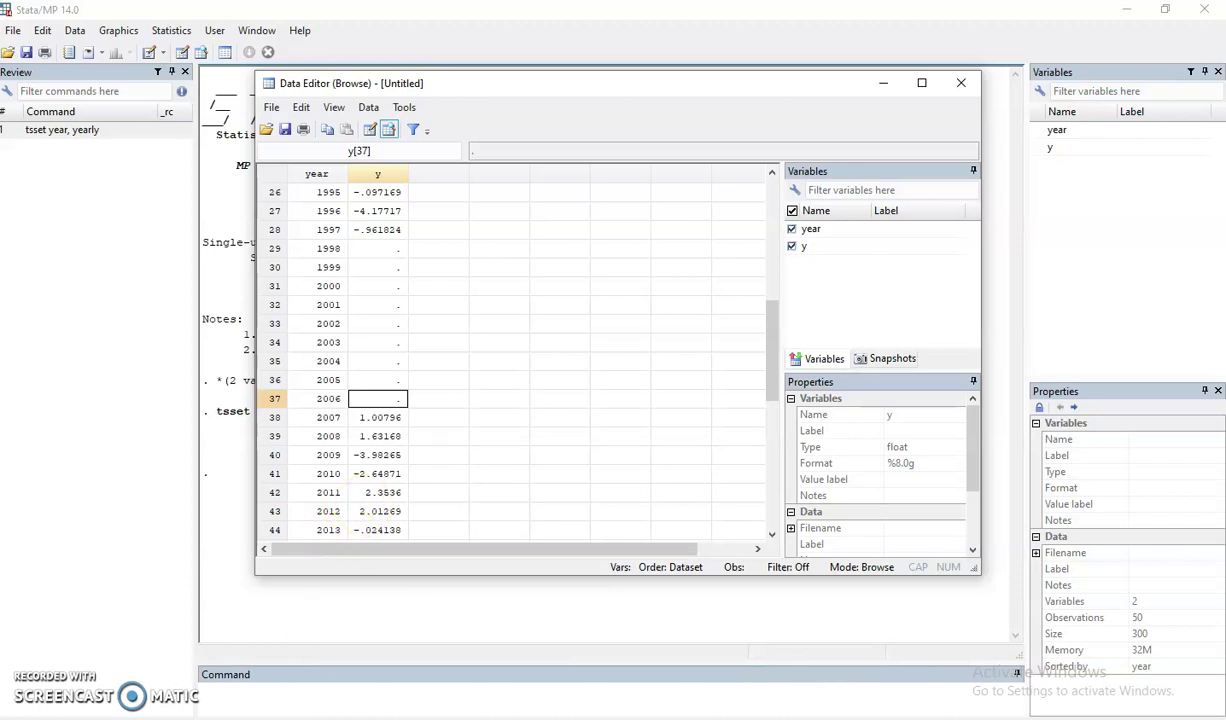
- Close the Data Editor, reopen it in Edit mode to review the y column, then close it again
{"action": "left_click", "coordinate": [961, 82]}
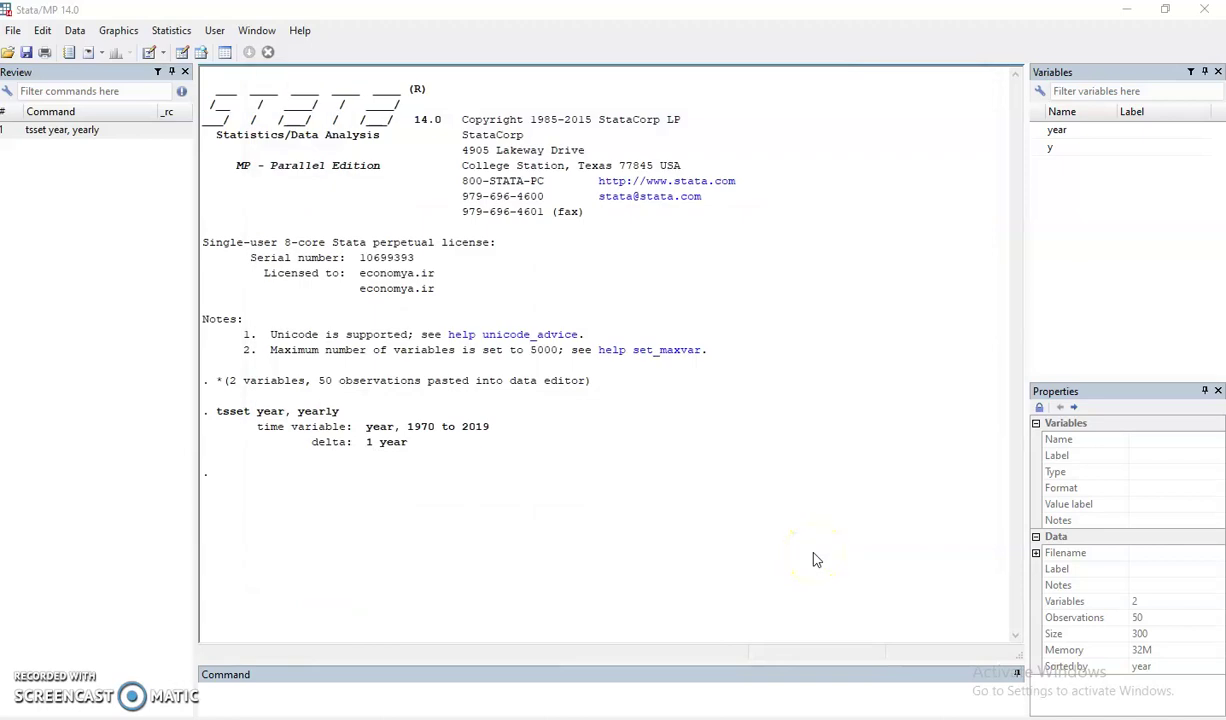
{"action": "left_click", "coordinate": [182, 54]}
{"action": "left_click", "coordinate": [378, 175]}
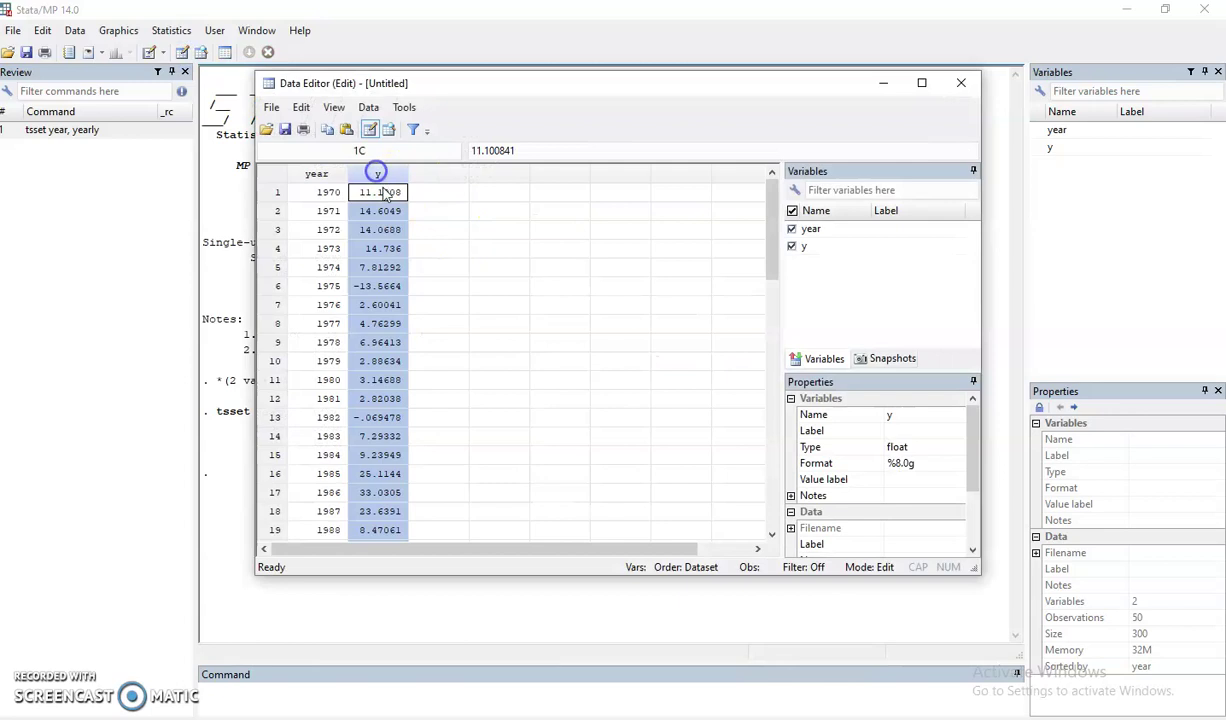
{"action": "scroll", "coordinate": [386, 330], "scroll_direction": "down", "scroll_amount": 7}
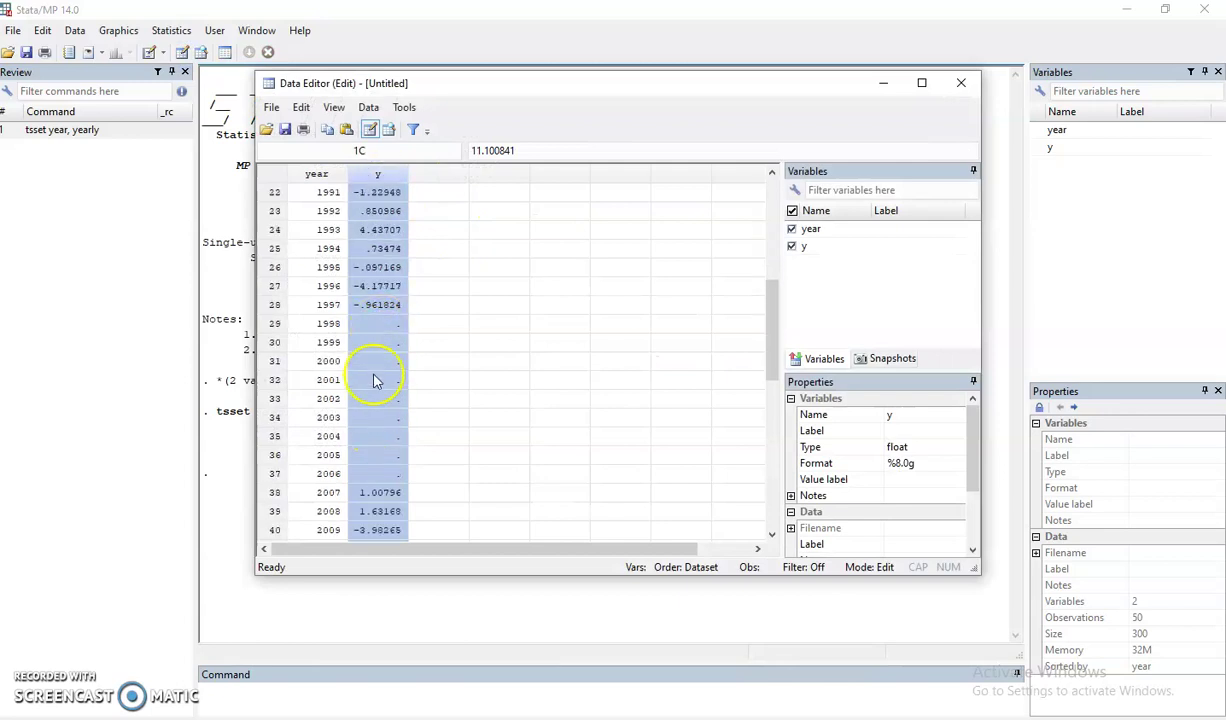
{"action": "scroll", "coordinate": [380, 440], "scroll_direction": "down", "scroll_amount": 2}
{"action": "scroll", "coordinate": [386, 442], "scroll_direction": "down", "scroll_amount": 2}
{"action": "scroll", "coordinate": [386, 438], "scroll_direction": "up", "scroll_amount": 11}
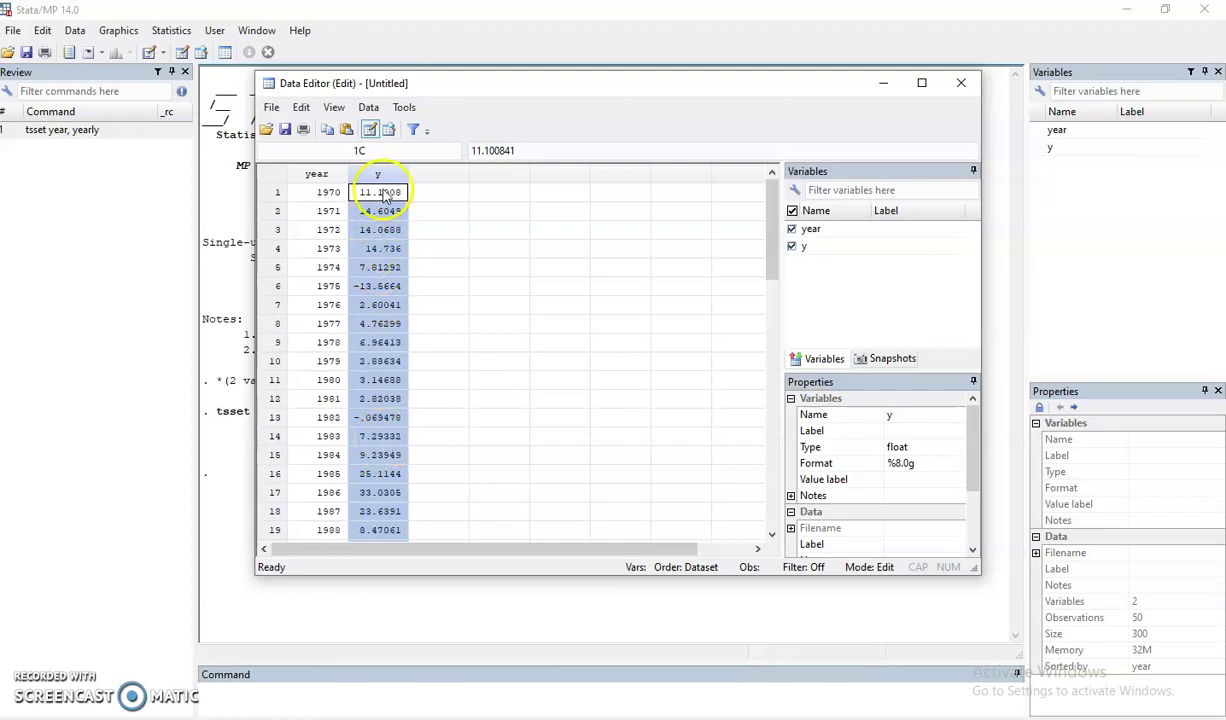
{"action": "scroll", "coordinate": [465, 432], "scroll_direction": "down", "scroll_amount": 5}
{"action": "scroll", "coordinate": [465, 432], "scroll_direction": "down", "scroll_amount": 2}
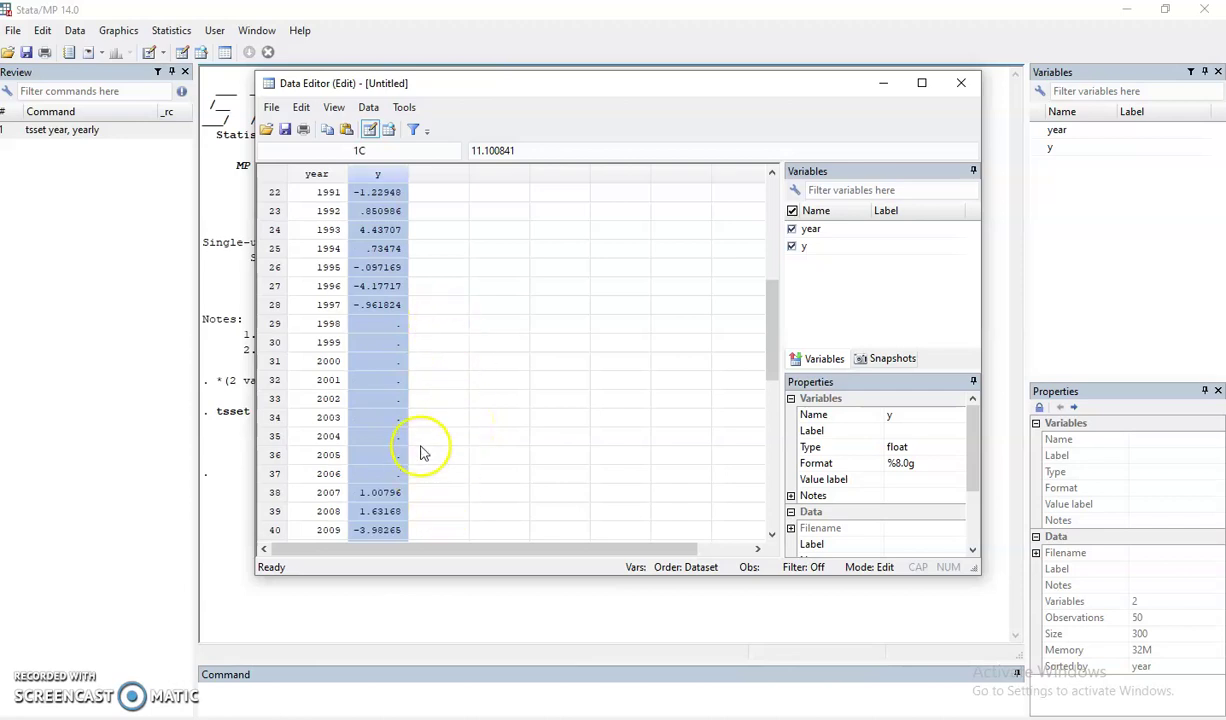
{"action": "left_click", "coordinate": [962, 86]}
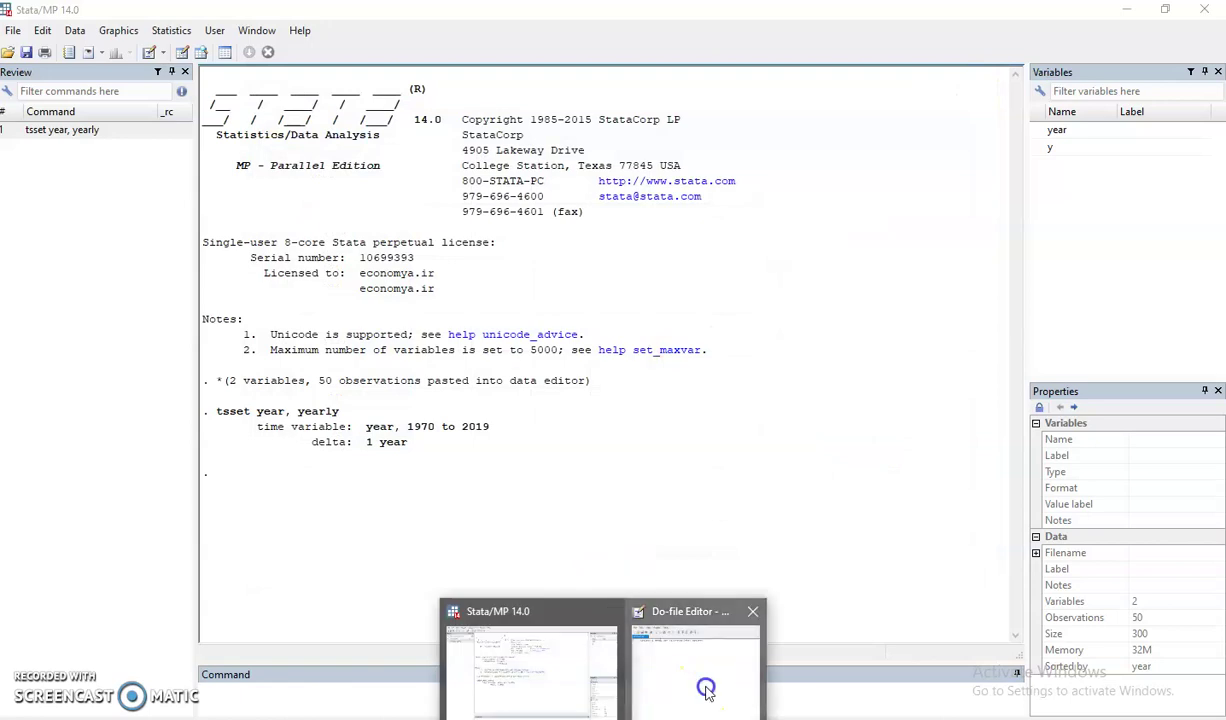
- Bring up the Do-file Editor and highlight y and year in the ipolate command
{"action": "left_click", "coordinate": [703, 684]}
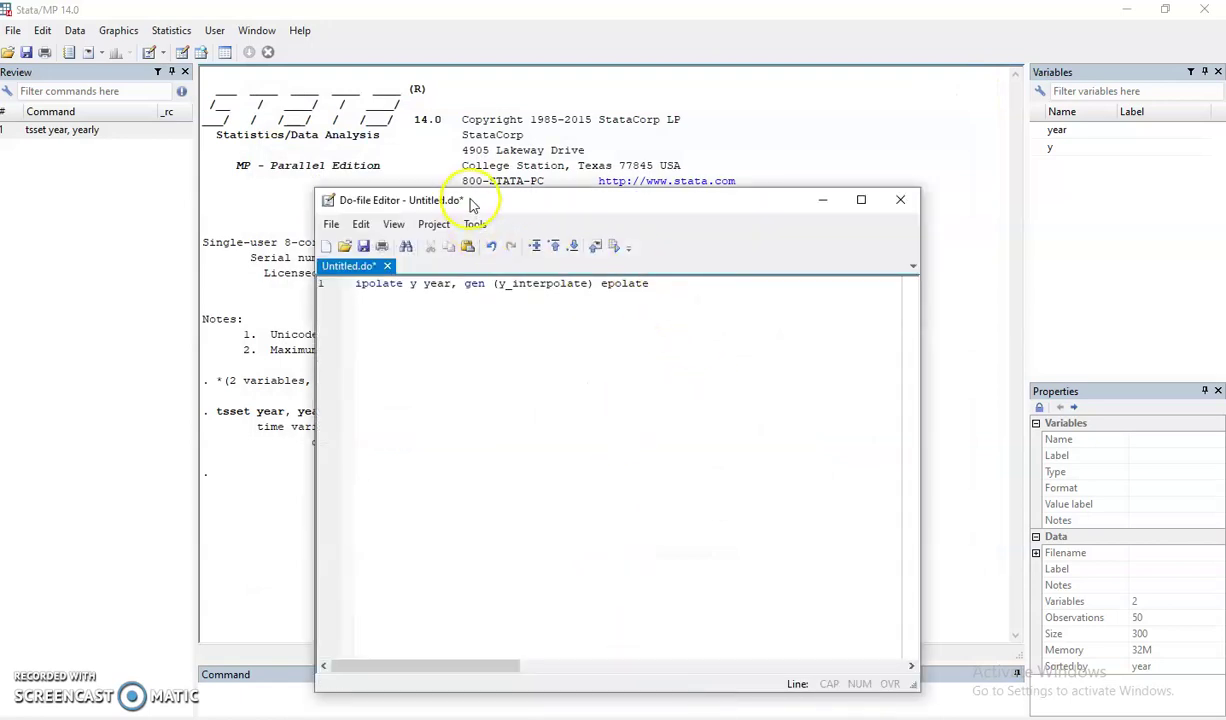
{"action": "mouse_move", "coordinate": [793, 213]}
{"action": "left_mouse_down"}
{"action": "mouse_move", "coordinate": [870, 208]}
{"action": "mouse_move", "coordinate": [803, 190]}
{"action": "left_mouse_up"}
{"action": "left_click", "coordinate": [397, 292]}
{"action": "left_click", "coordinate": [433, 267]}
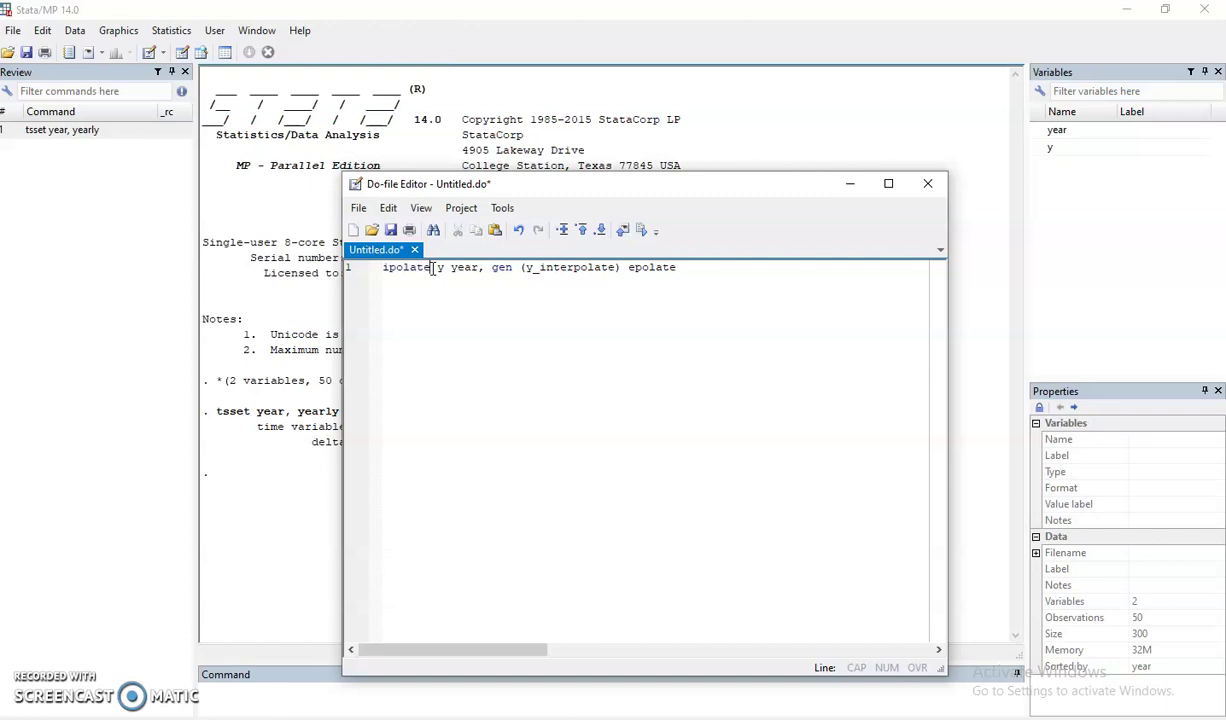
{"action": "left_click", "coordinate": [443, 267]}
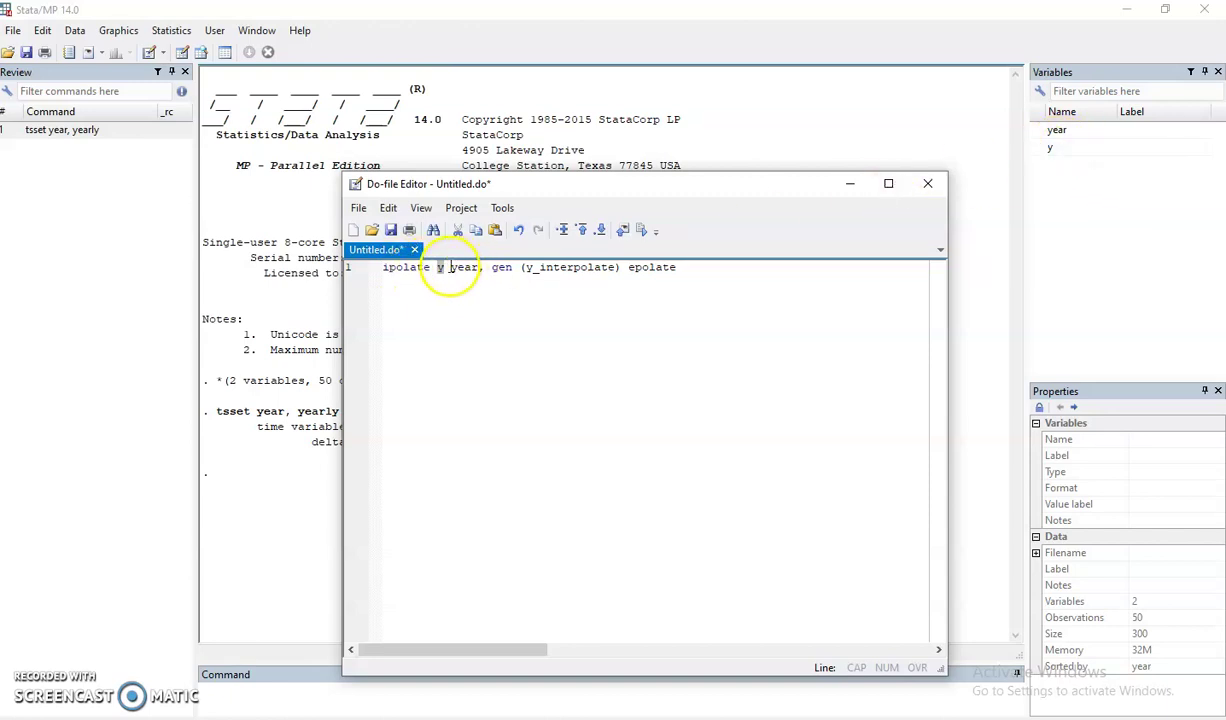
{"action": "left_click_drag", "start_coordinate": [451, 267], "coordinate": [481, 267]}
{"action": "left_click", "coordinate": [1086, 132]}
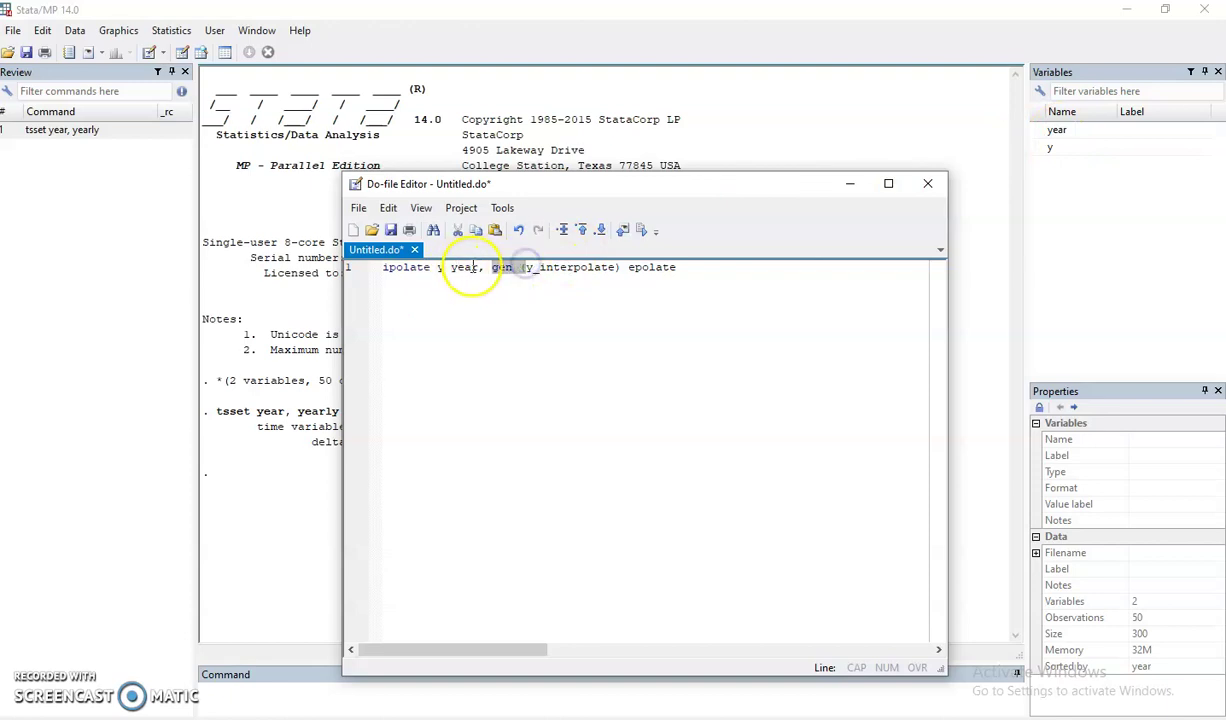
{"action": "left_click_drag", "start_coordinate": [480, 268], "coordinate": [381, 267]}
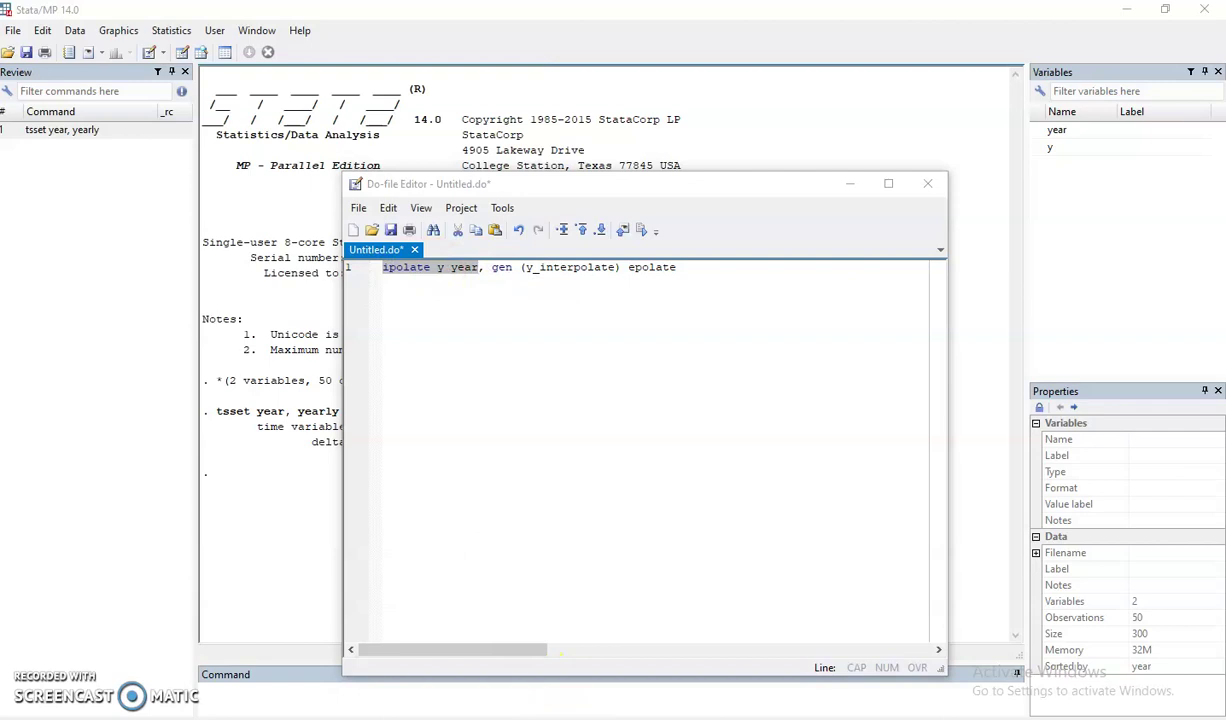
- Highlight the gen(y_interpolate) and epolate options and the ipolate command name
{"action": "left_click", "coordinate": [497, 268]}
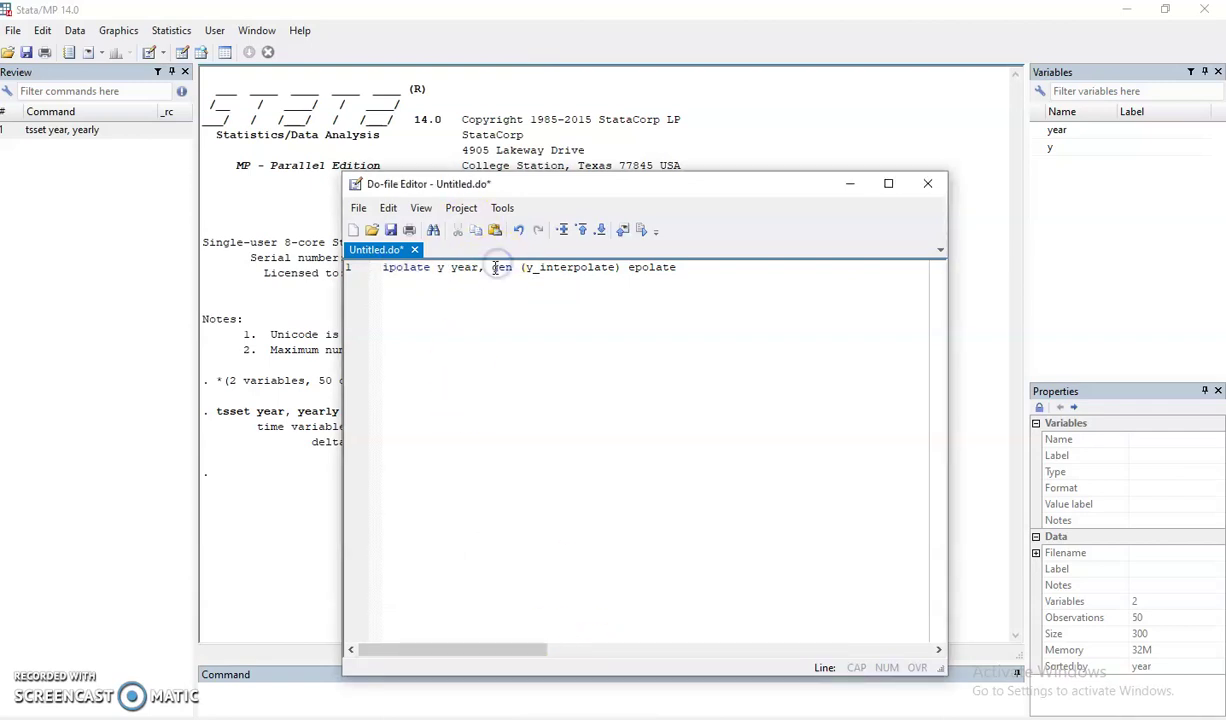
{"action": "left_click_drag", "start_coordinate": [494, 268], "coordinate": [677, 268]}
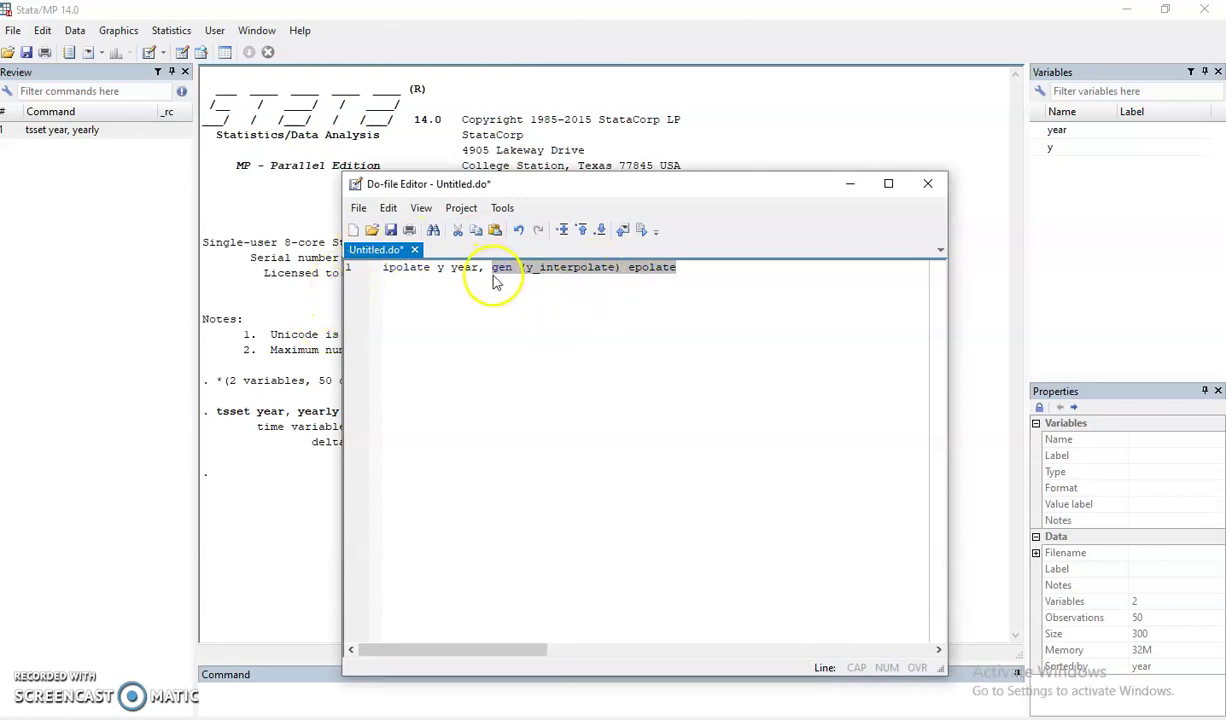
{"action": "left_click", "coordinate": [566, 270]}
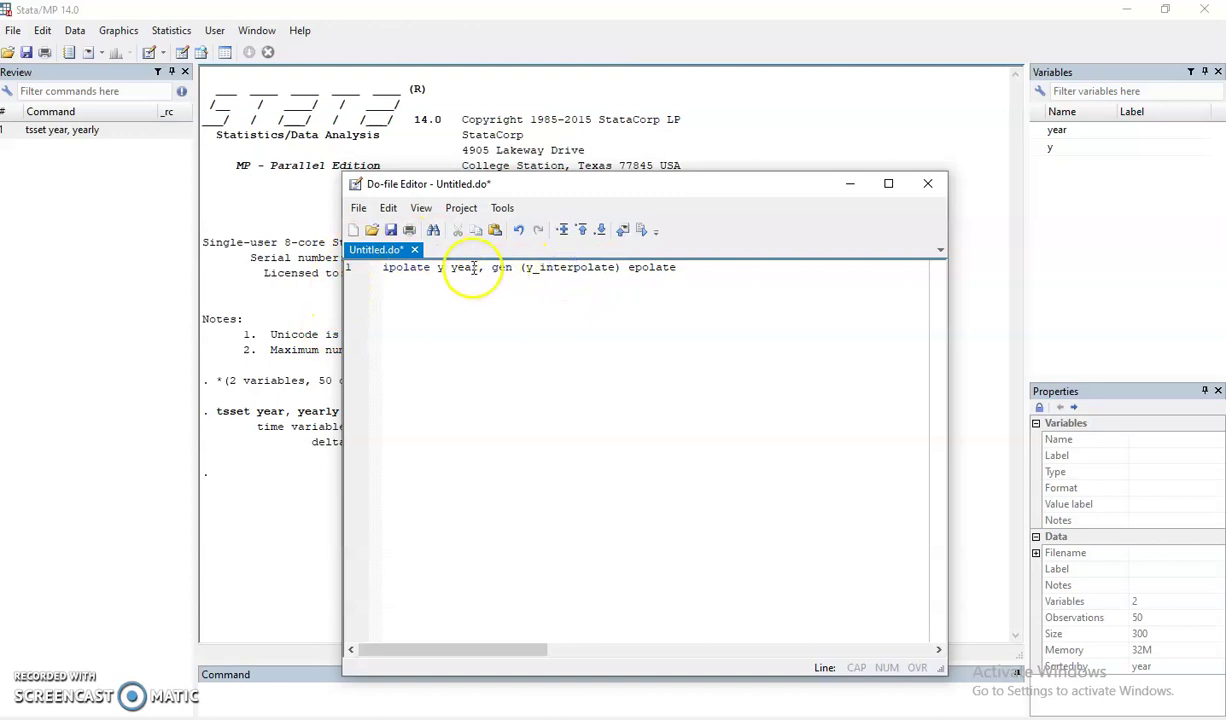
{"action": "double_click", "coordinate": [412, 268]}
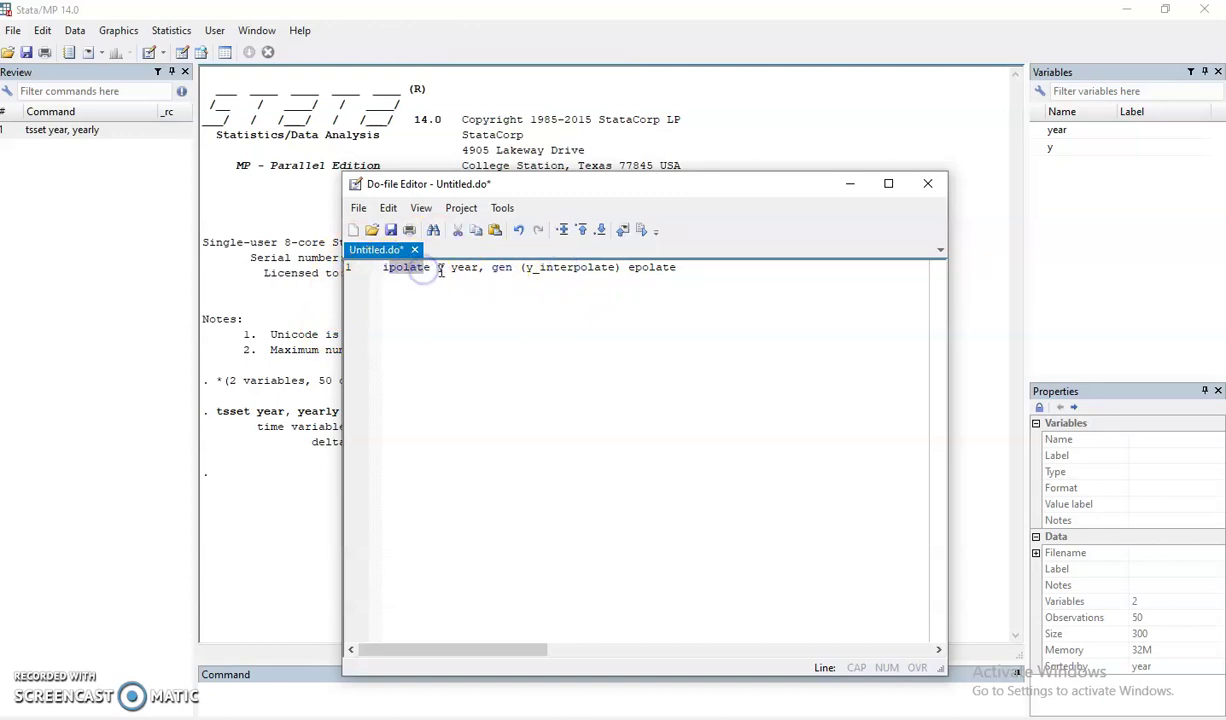
{"action": "left_click", "coordinate": [438, 267]}
{"action": "left_click_drag", "start_coordinate": [448, 268], "coordinate": [478, 267]}
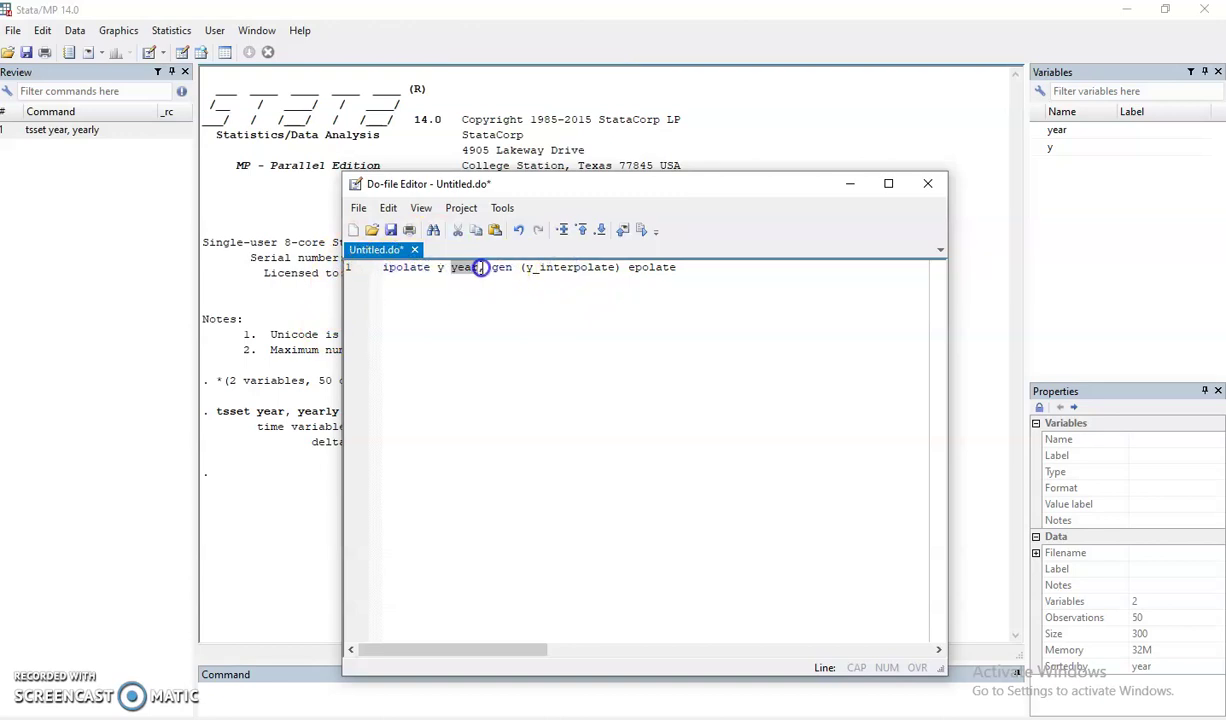
{"action": "key", "text": "End"}
{"action": "left_click", "coordinate": [532, 272]}
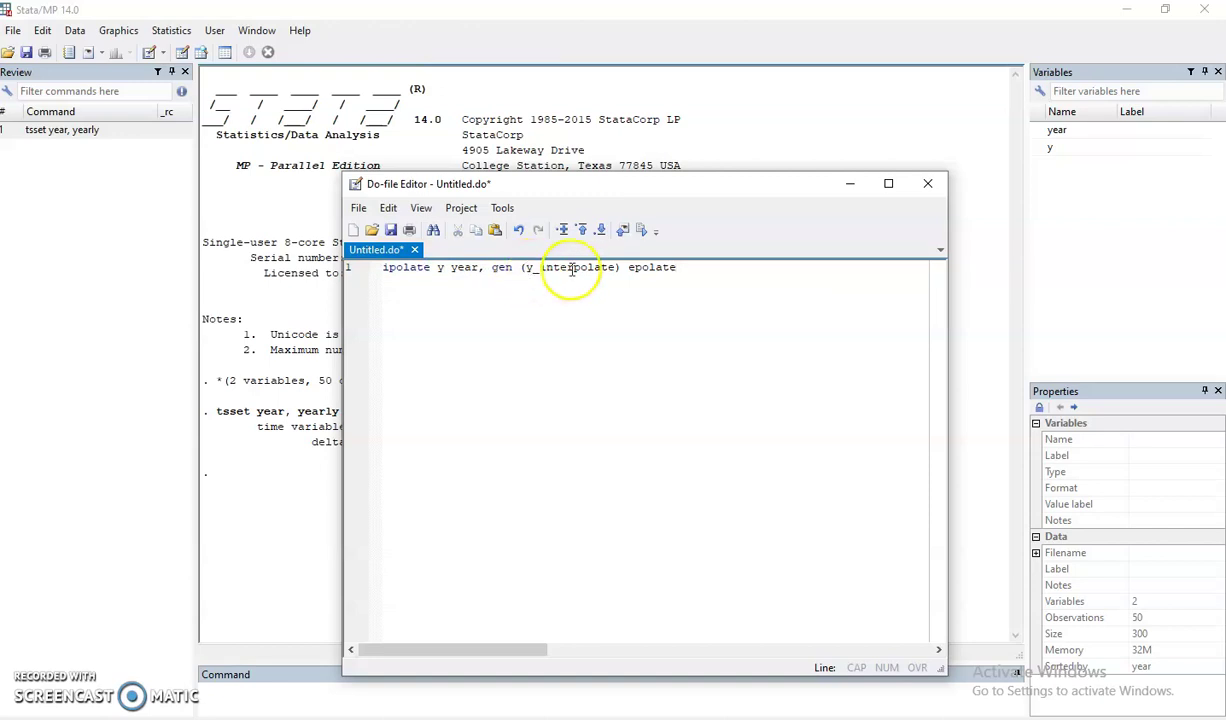
- Change the new variable name from y_interpolate to yf in the ipolate line
{"action": "left_click", "coordinate": [610, 270]}
{"action": "key", "text": "BackSpace"}
{"action": "key", "text": "BackSpace"}
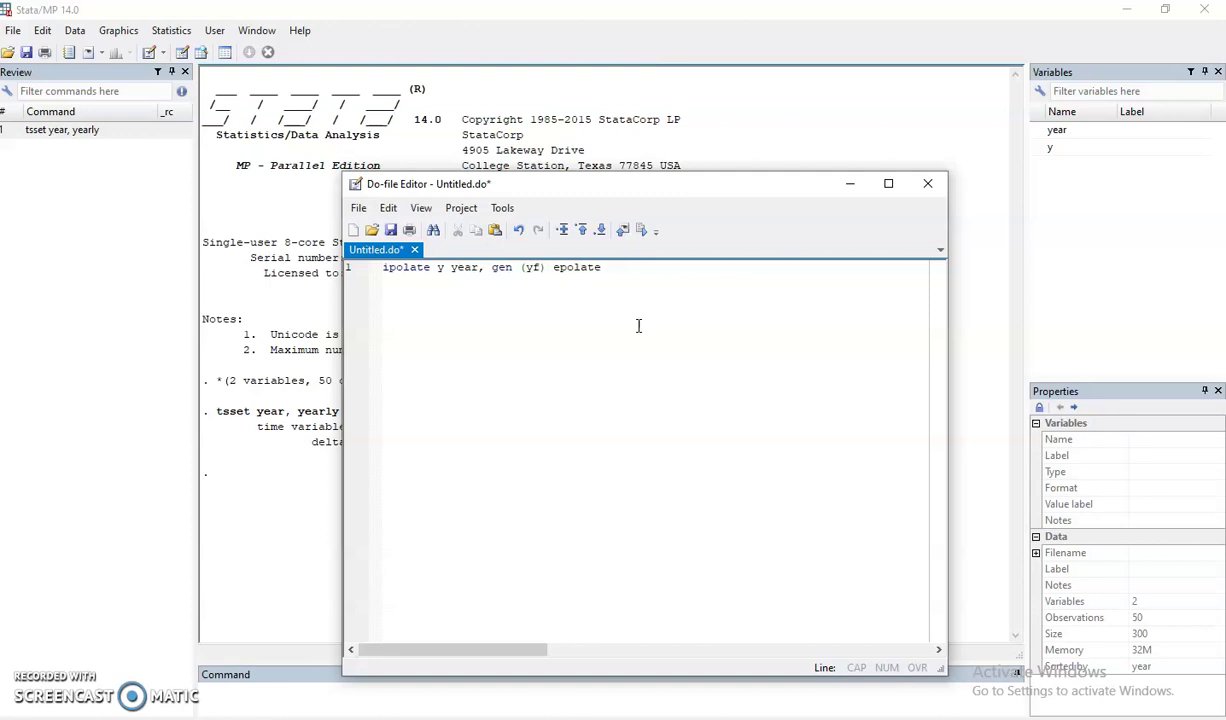
{"action": "left_click_drag", "start_coordinate": [539, 265], "coordinate": [528, 266]}
{"action": "type", "text": "yf"}
- Run 'ipolate y year, gen(yf) epolate' and minimize the Do-file Editor
{"action": "left_click", "coordinate": [364, 268]}
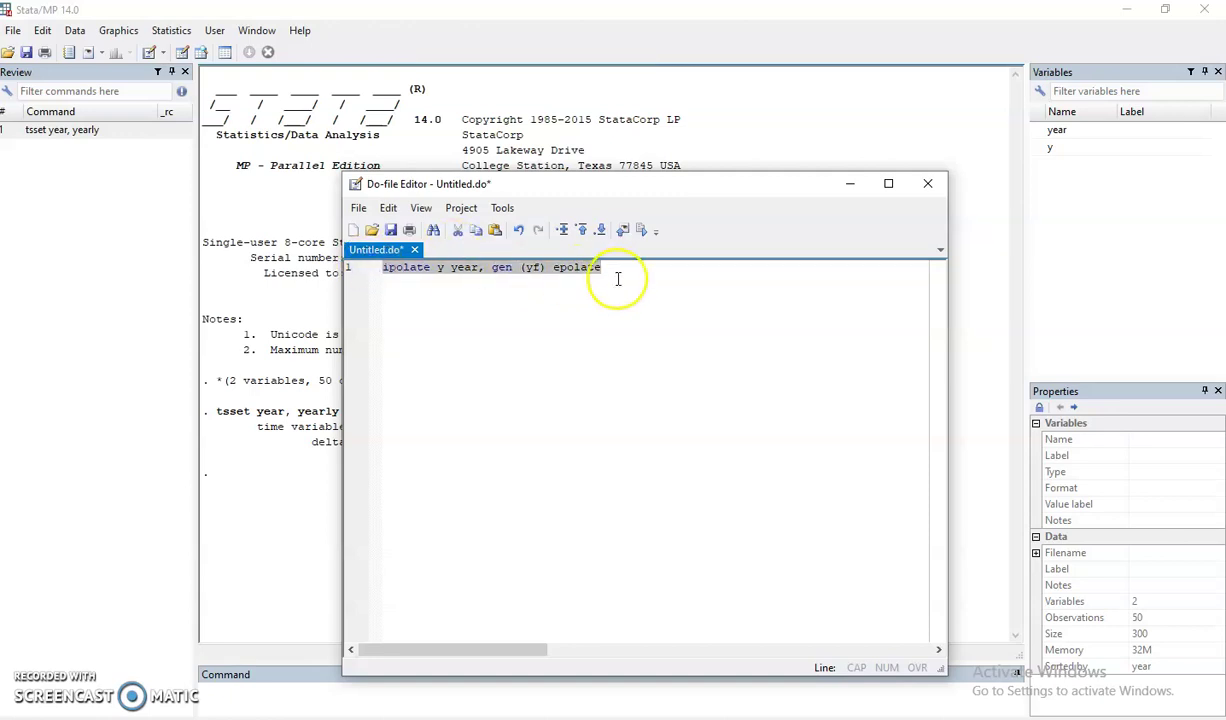
{"action": "left_click", "coordinate": [642, 230]}
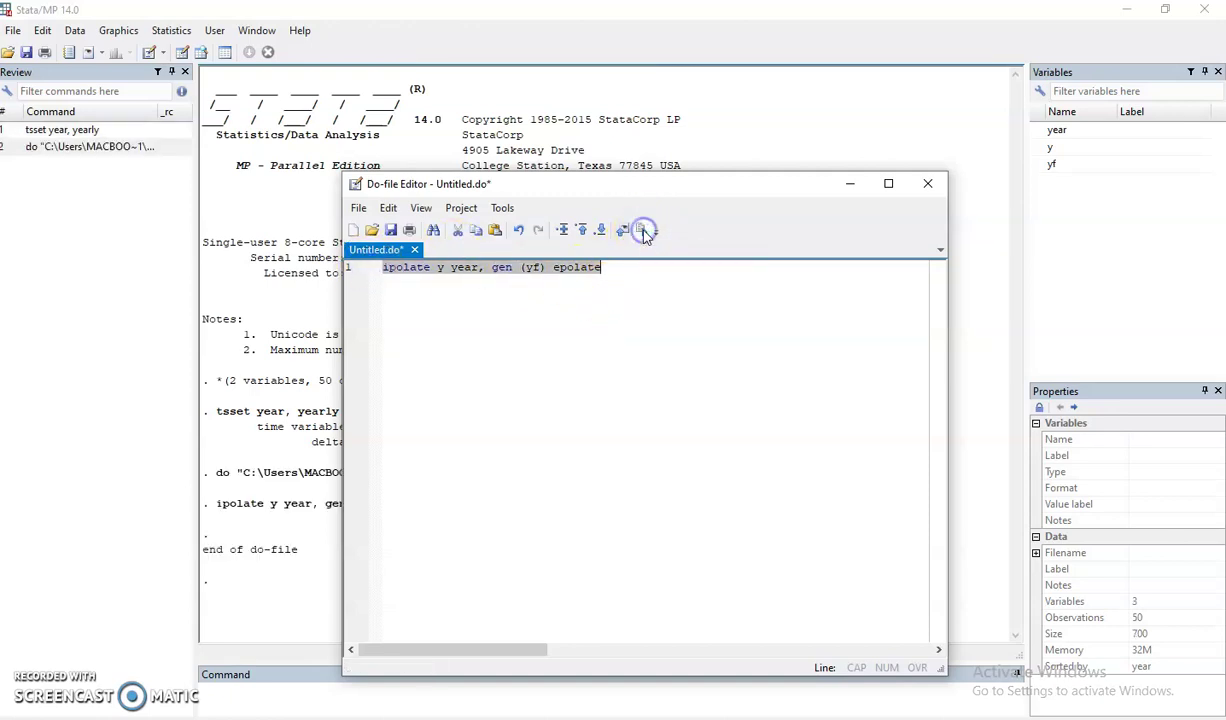
{"action": "left_click", "coordinate": [850, 184]}
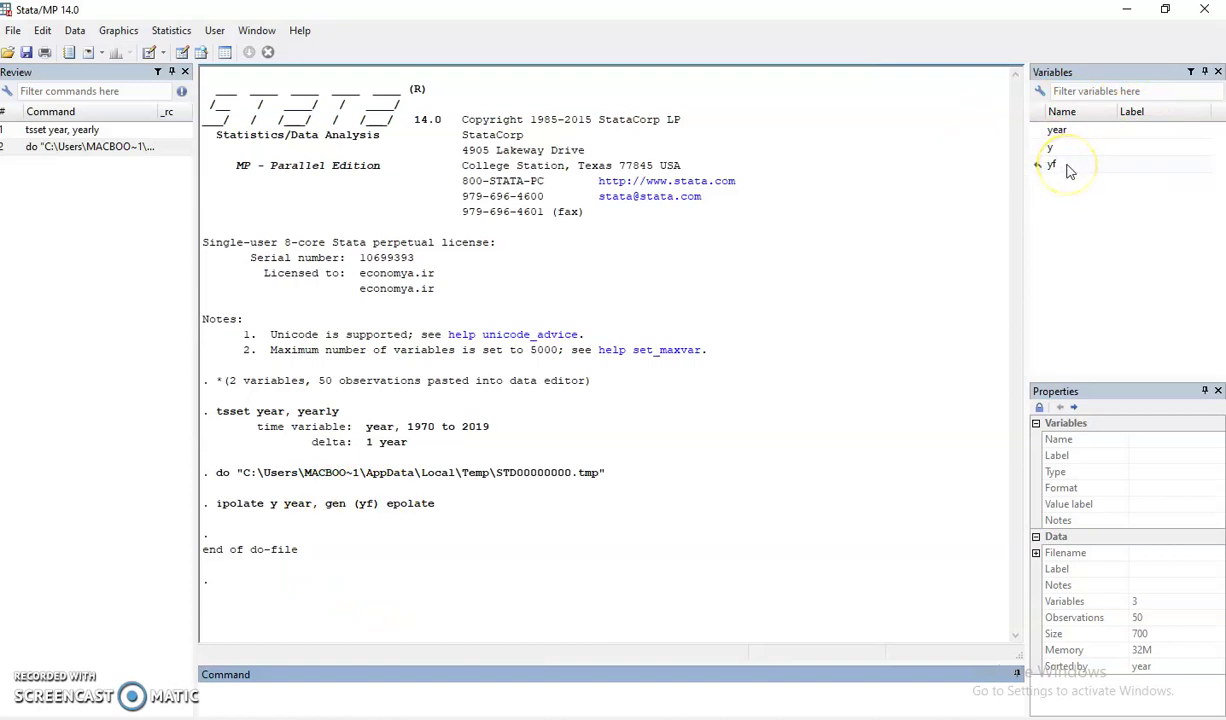
- Open the data in Browse mode full-screen and highlight the 1998–2006 rows of y and yf
{"action": "left_click", "coordinate": [202, 53]}
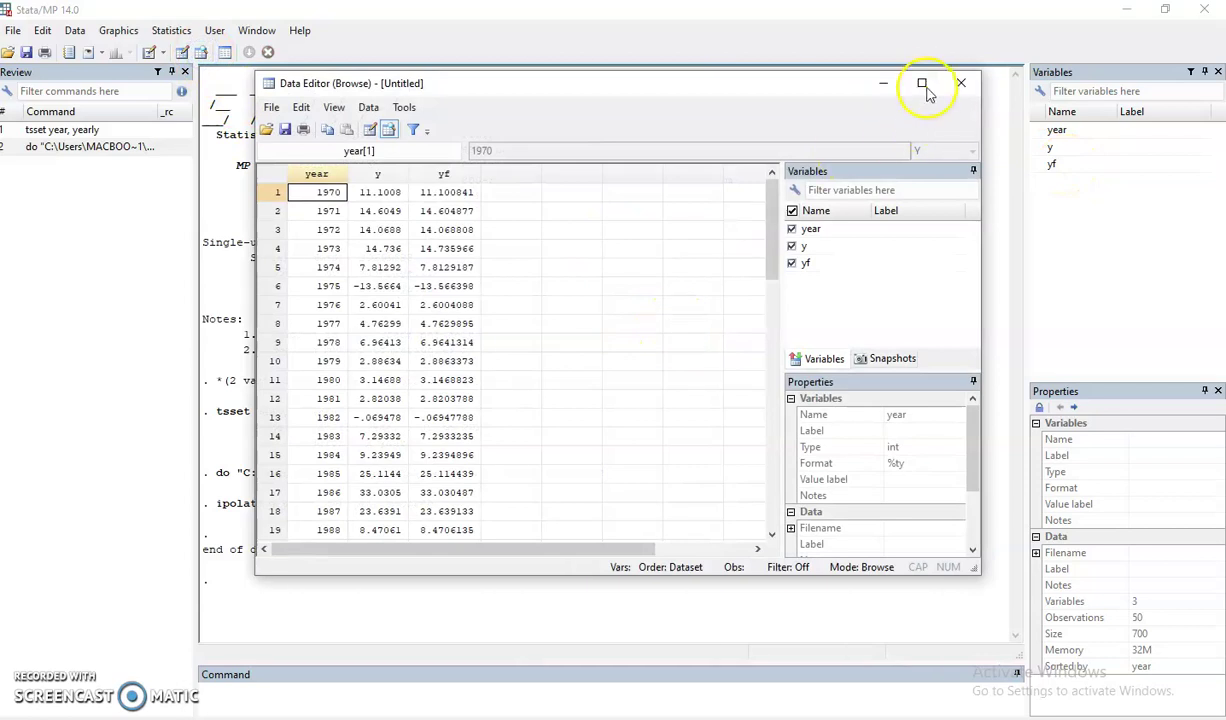
{"action": "left_click", "coordinate": [1005, 85]}
{"action": "scroll", "coordinate": [270, 400], "scroll_direction": "down", "scroll_amount": 4}
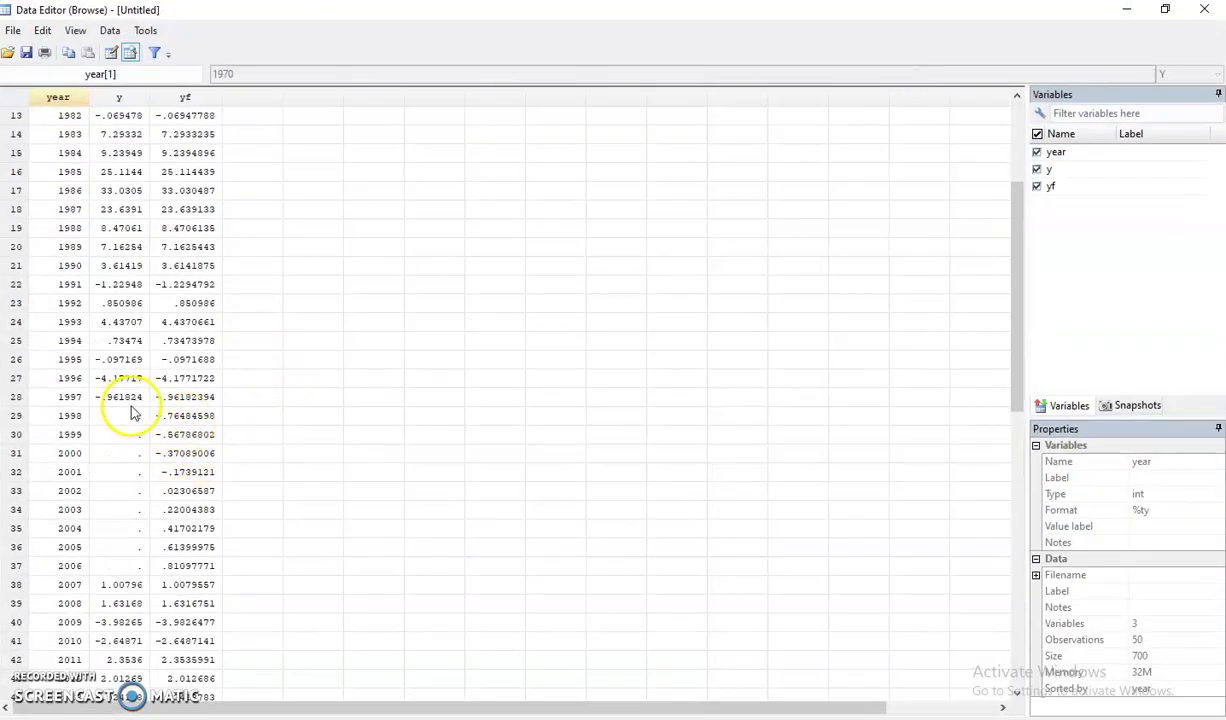
{"action": "left_click_drag", "start_coordinate": [127, 420], "coordinate": [184, 569]}
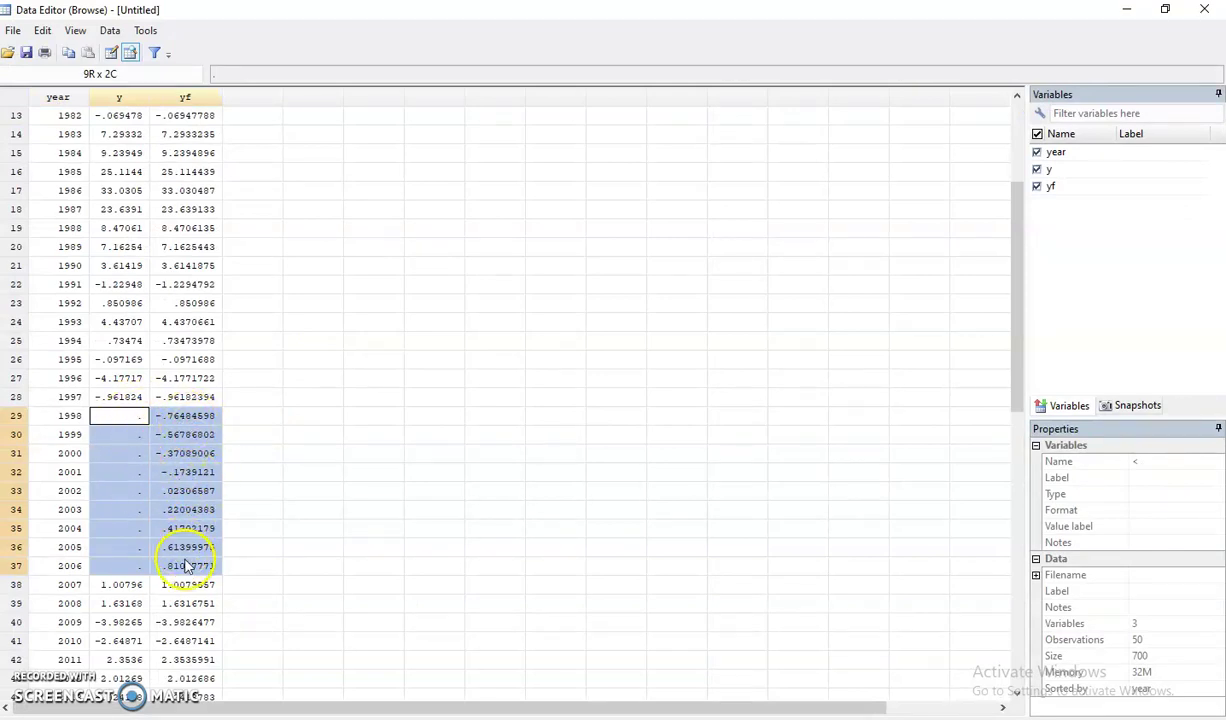
- Compare the y and yf columns, checking the 2004 yf value, then return to 1970
{"action": "scroll", "coordinate": [190, 572], "scroll_direction": "down", "scroll_amount": 2}
{"action": "scroll", "coordinate": [190, 572], "scroll_direction": "down", "scroll_amount": 1}
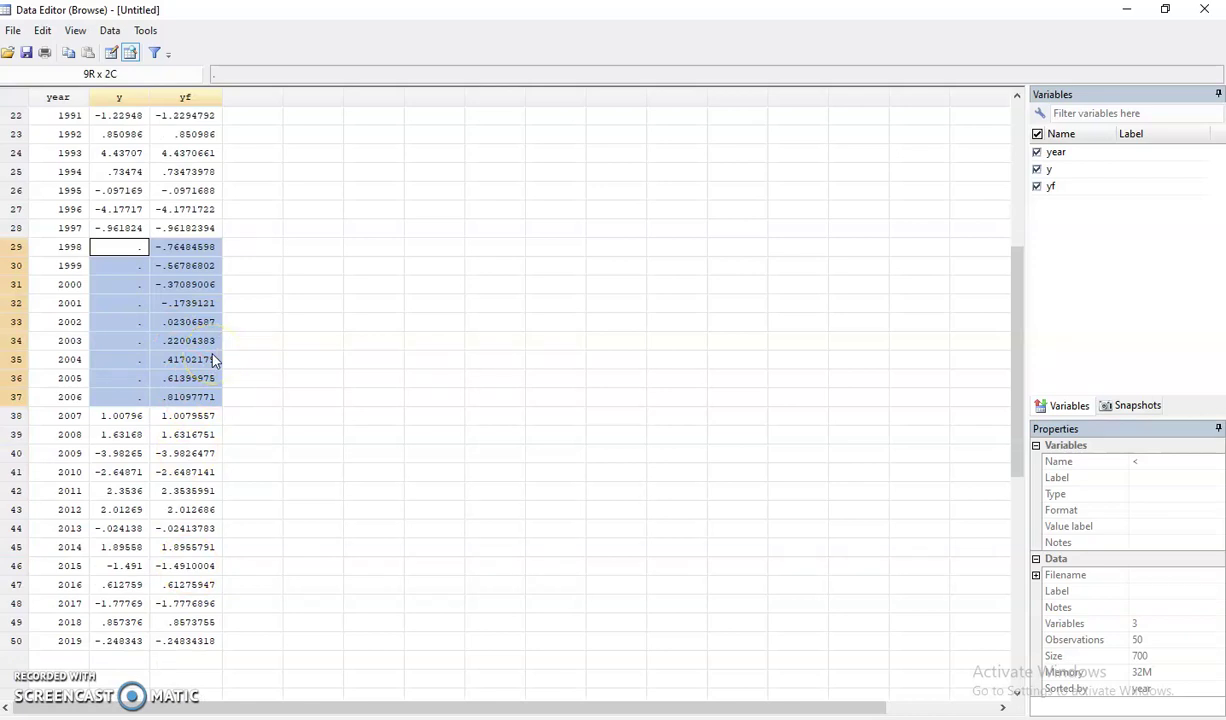
{"action": "scroll", "coordinate": [213, 360], "scroll_direction": "up", "scroll_amount": 7}
{"action": "scroll", "coordinate": [213, 360], "scroll_direction": "down", "scroll_amount": 7}
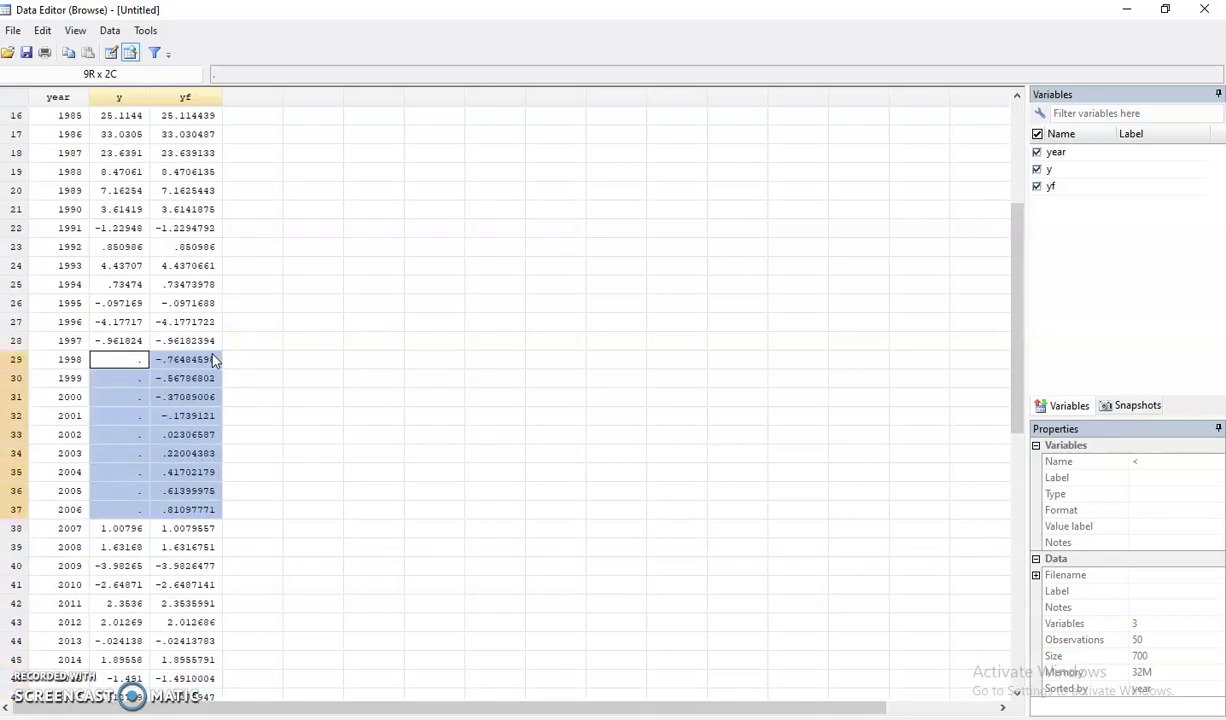
{"action": "left_click", "coordinate": [213, 360]}
{"action": "scroll", "coordinate": [208, 356], "scroll_direction": "up", "scroll_amount": 5}
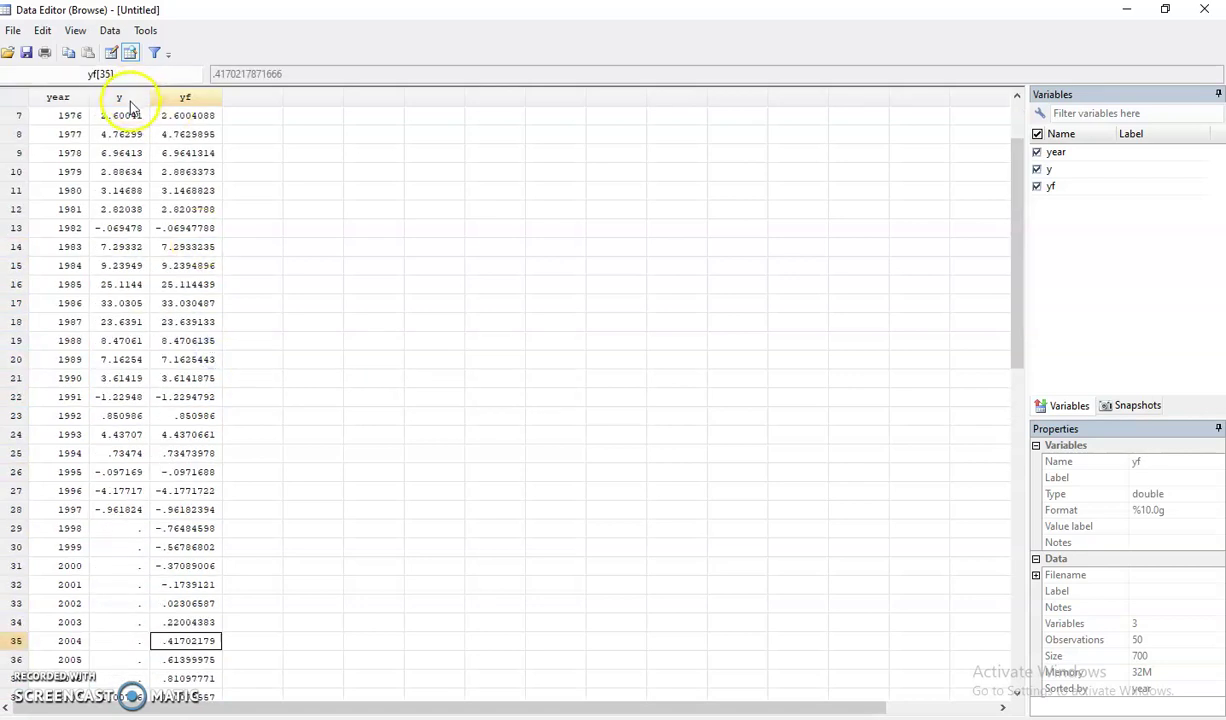
{"action": "left_click", "coordinate": [125, 97]}
{"action": "scroll", "coordinate": [155, 397], "scroll_direction": "down", "scroll_amount": 5}
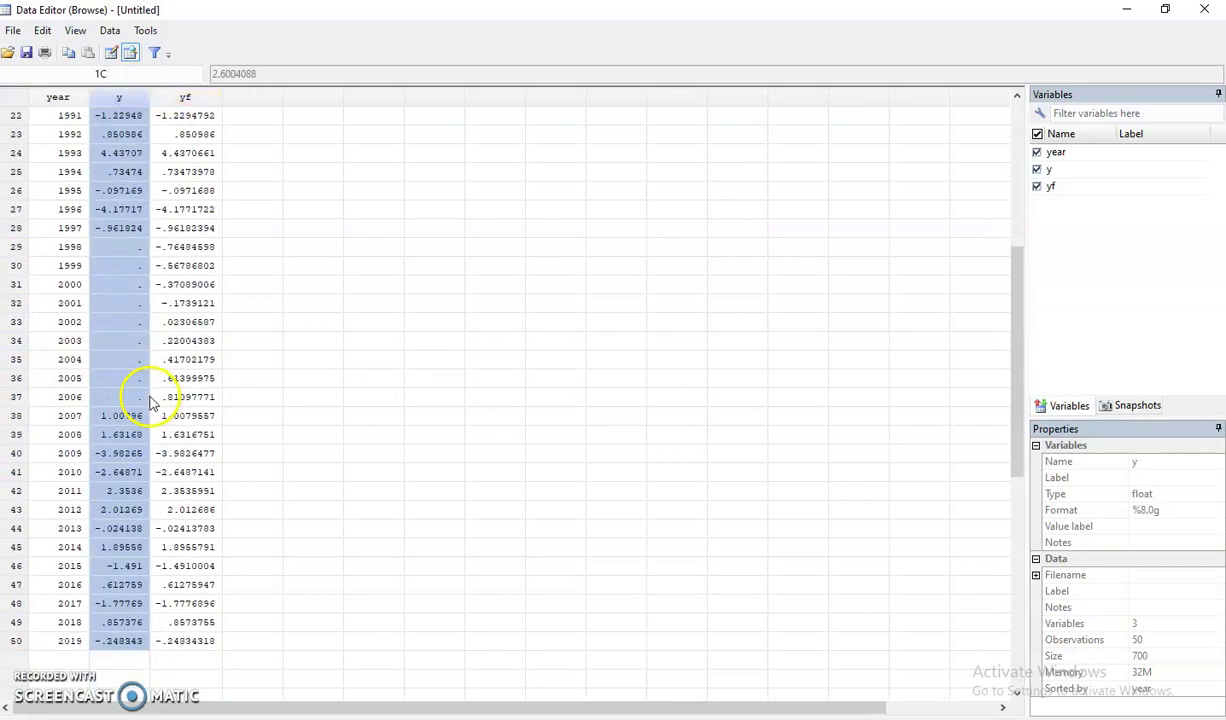
{"action": "left_click", "coordinate": [190, 97]}
{"action": "left_click", "coordinate": [186, 256]}
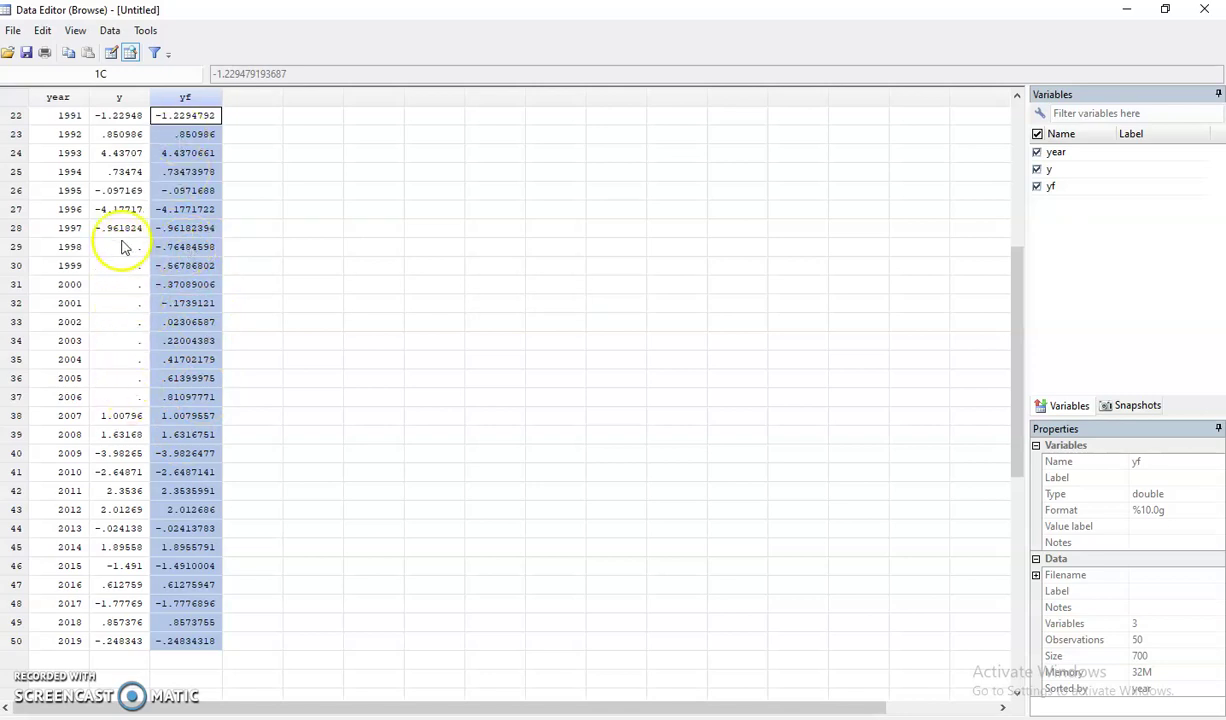
{"action": "left_click", "coordinate": [115, 640]}
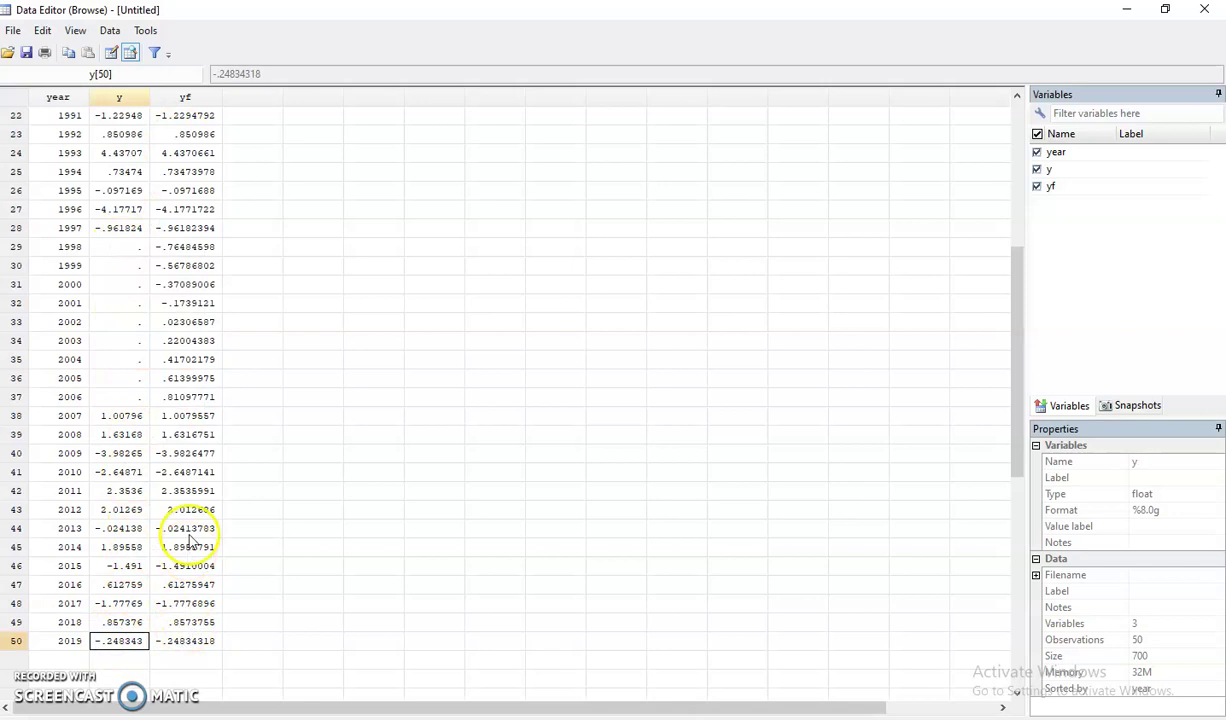
{"action": "scroll", "coordinate": [189, 530], "scroll_direction": "up", "scroll_amount": 7}
{"action": "left_click", "coordinate": [118, 115]}
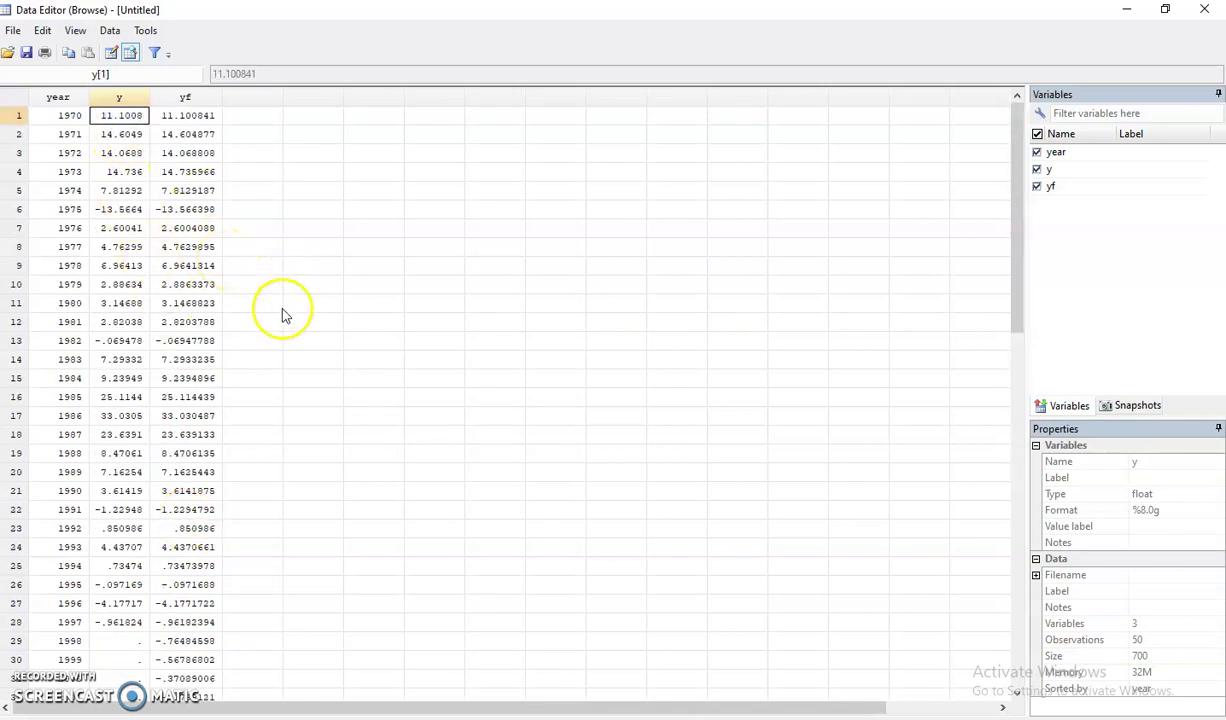
{"action": "left_click", "coordinate": [279, 341]}
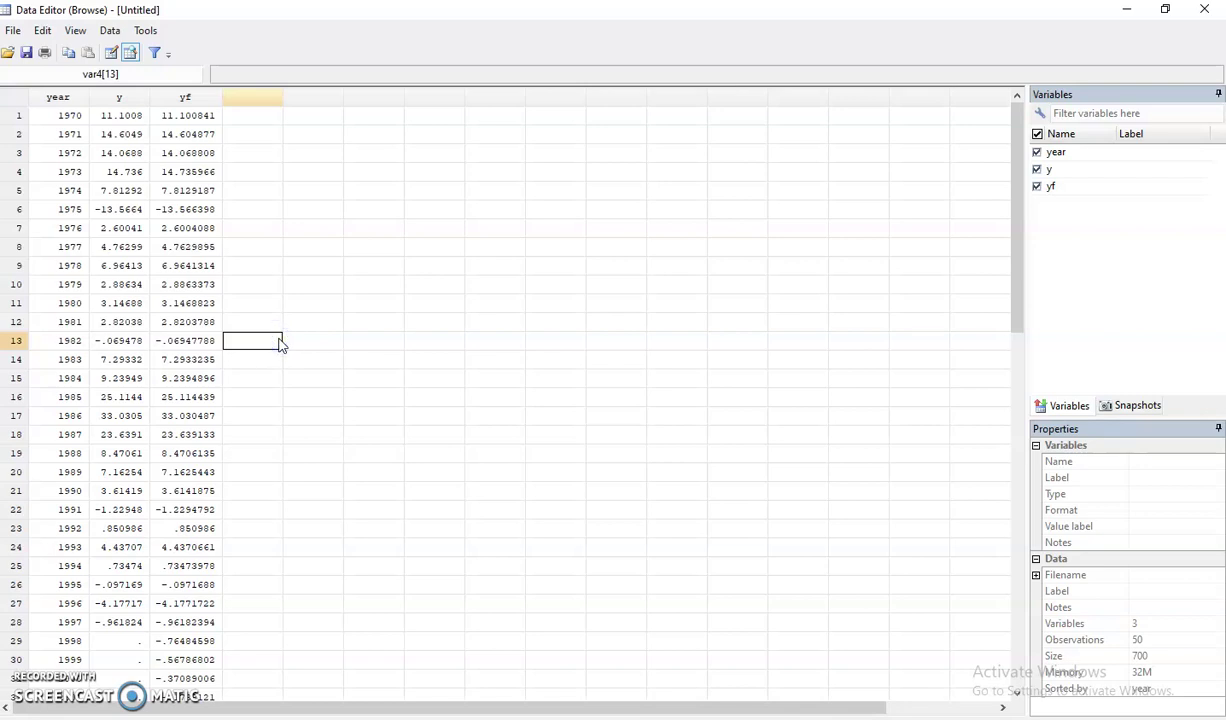